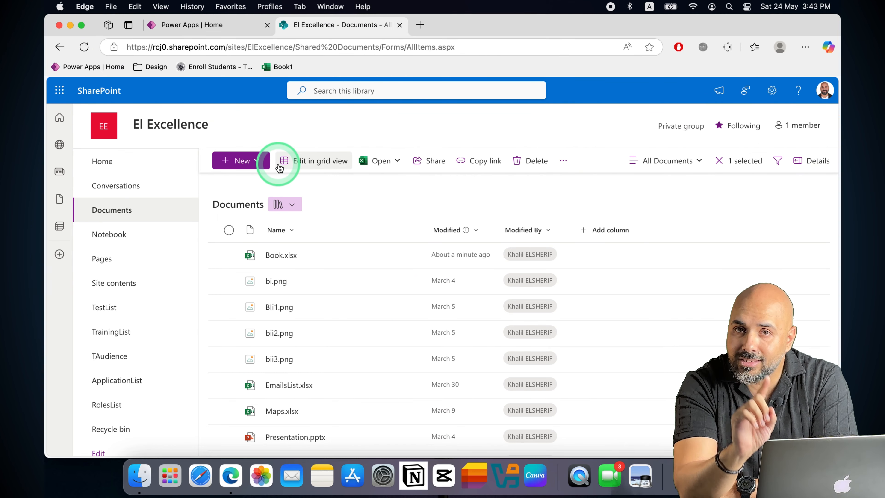
Step: Create a new Excel workbook in the El Excellence site's Documents library
left_click(254, 161)
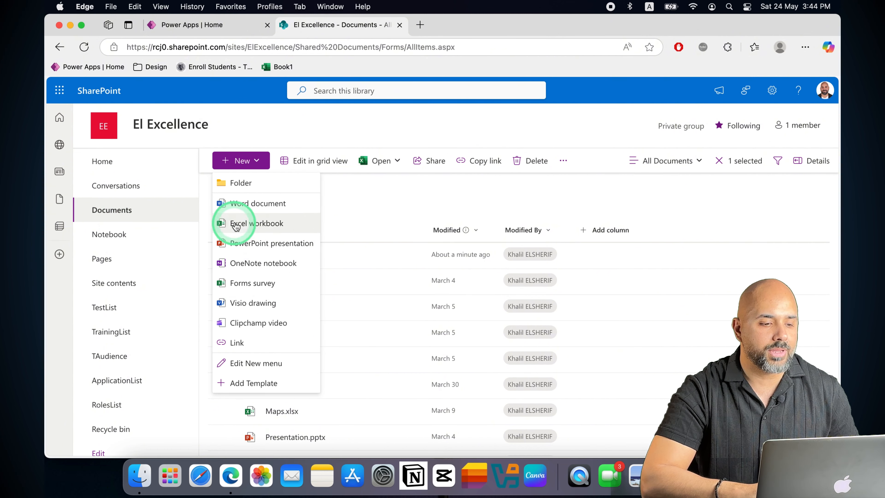
left_click(248, 222)
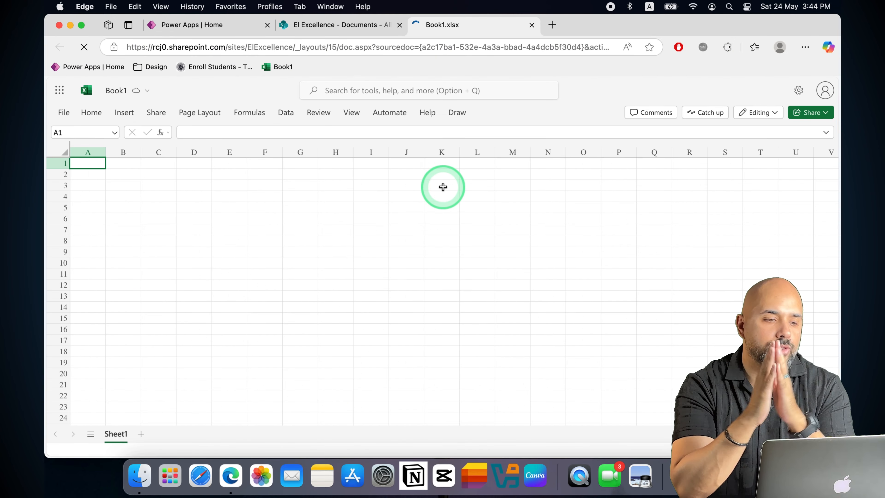
Step: Enter the column headers Name, Date, Email, Supervisor Email and Notes in cells A1 to E1
left_click(94, 166)
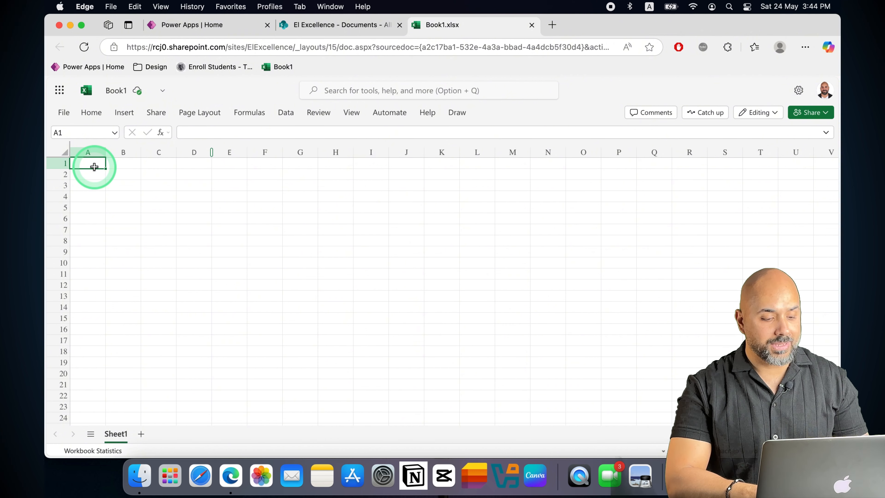
type("Name")
key("Tab")
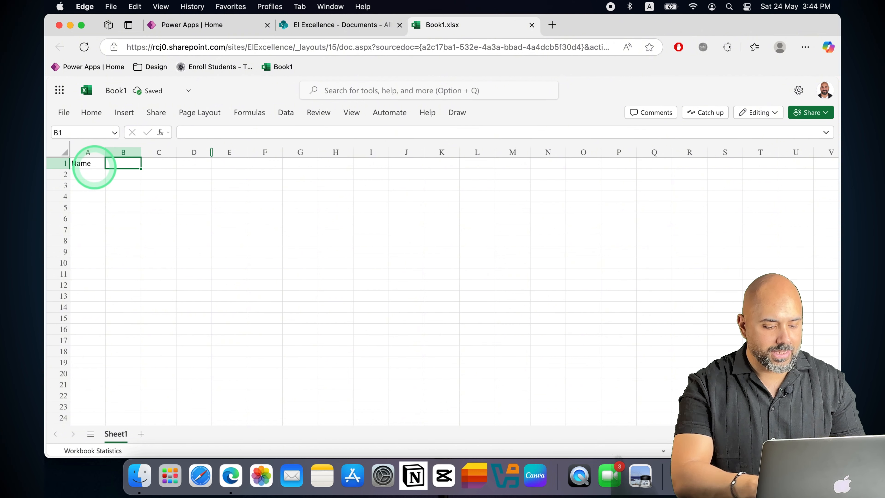
type("Date")
key("Tab")
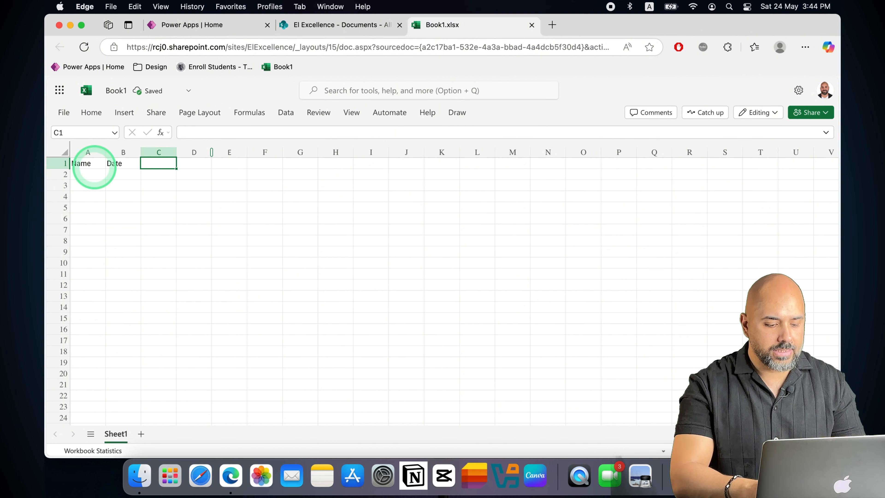
type("Email")
key("Tab")
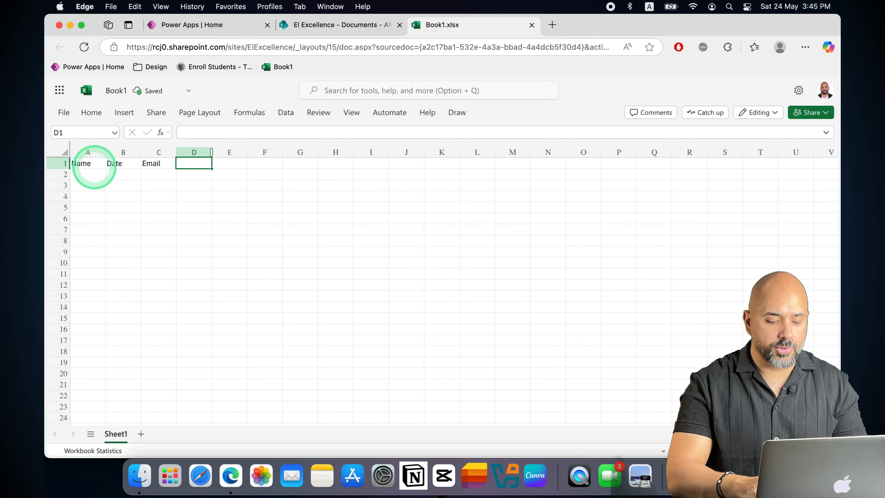
type("Supervisor Email")
key("Return")
key("Up")
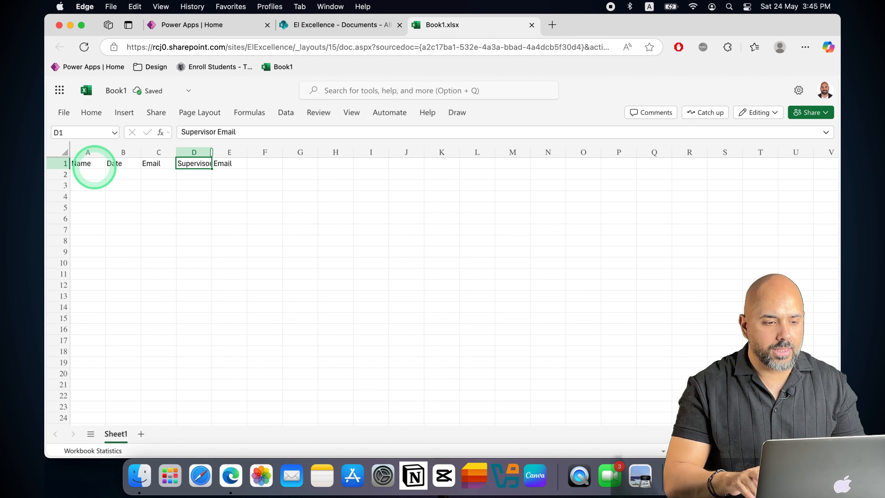
key("Tab")
type("Notes")
key("Return")
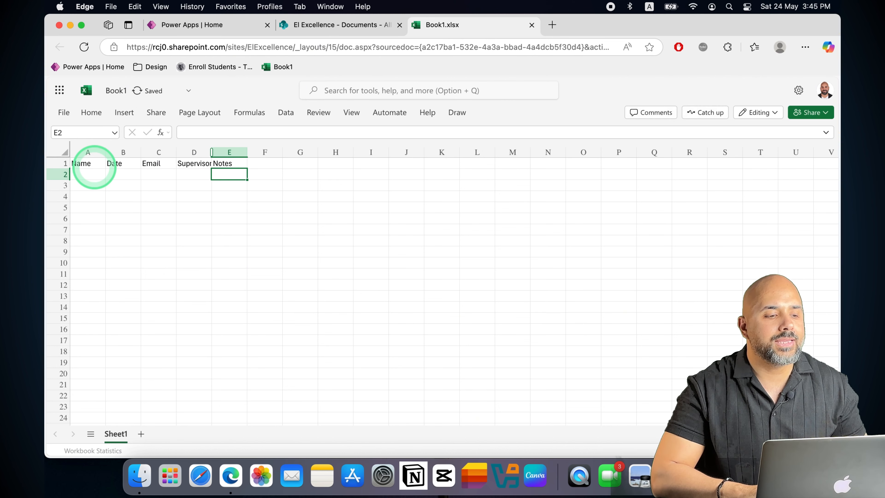
Step: Convert the range A1:E2 into a table that uses its first row as headers
left_click(88, 165)
left_click_drag(88, 164, 228, 172)
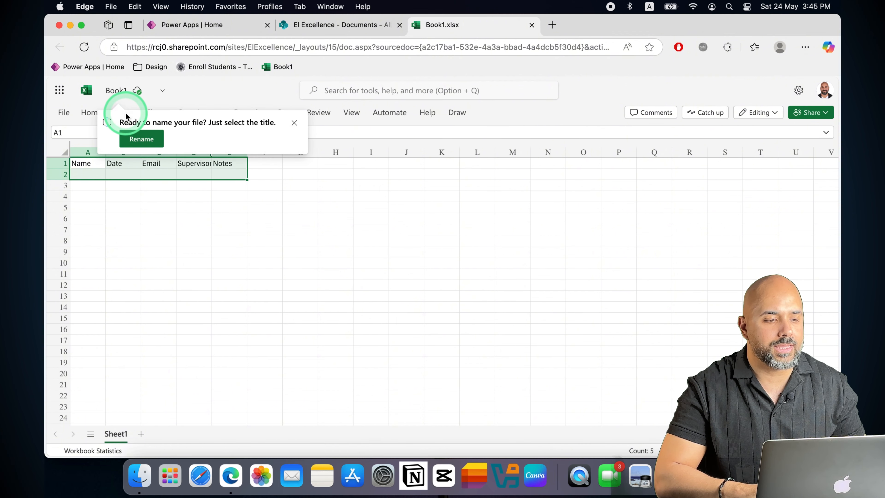
left_click(226, 102)
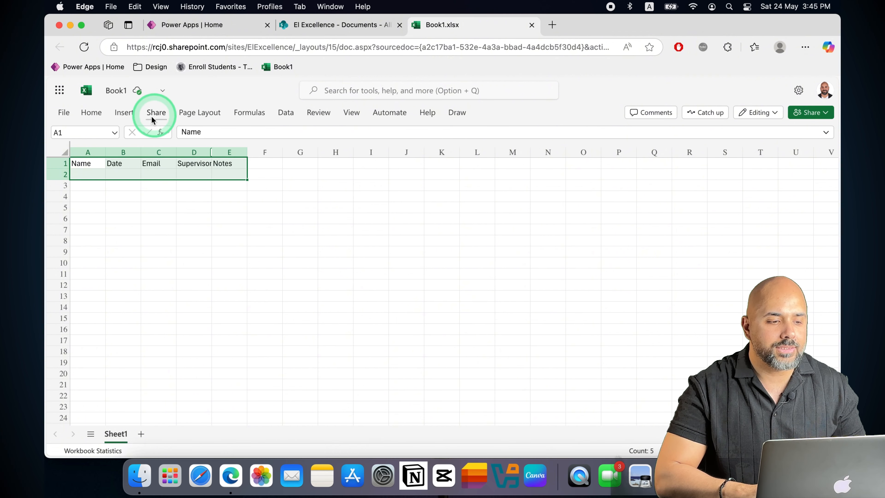
left_click(122, 112)
left_click(102, 135)
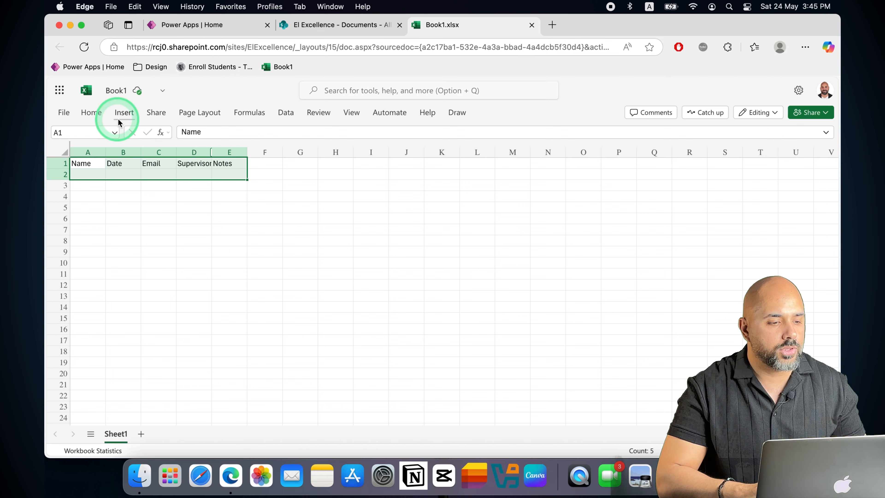
left_click(123, 112)
left_click(97, 139)
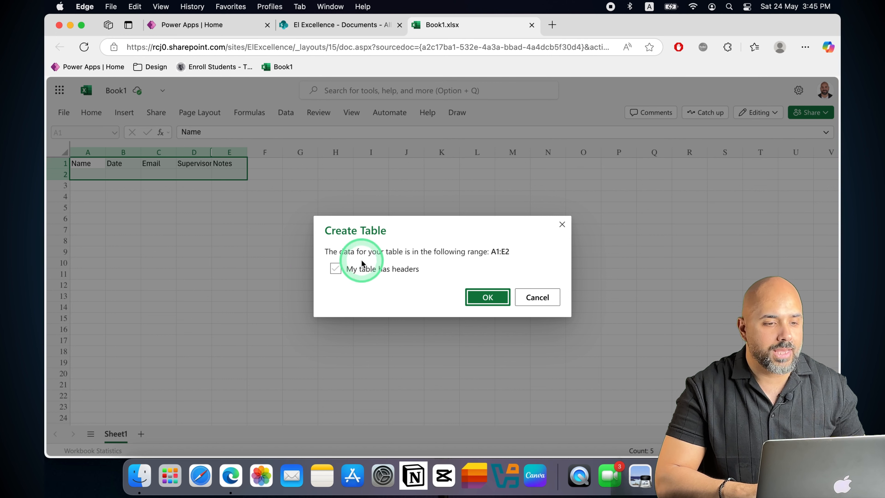
left_click(336, 271)
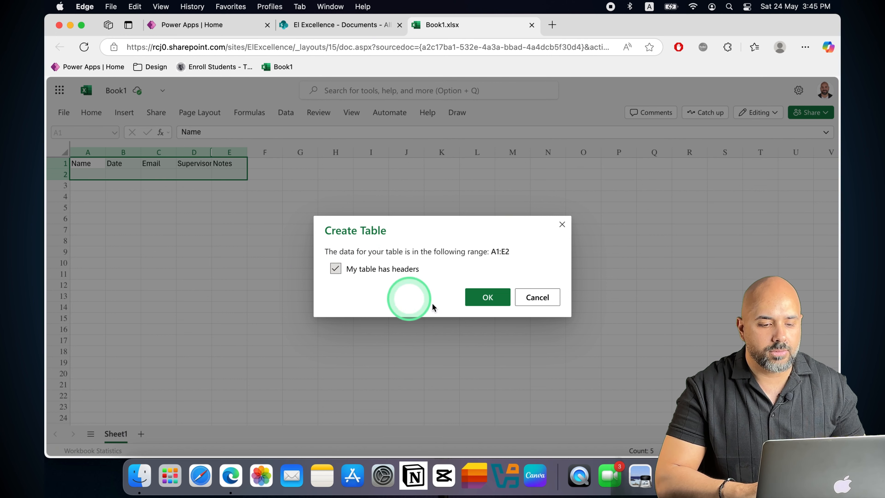
left_click(485, 297)
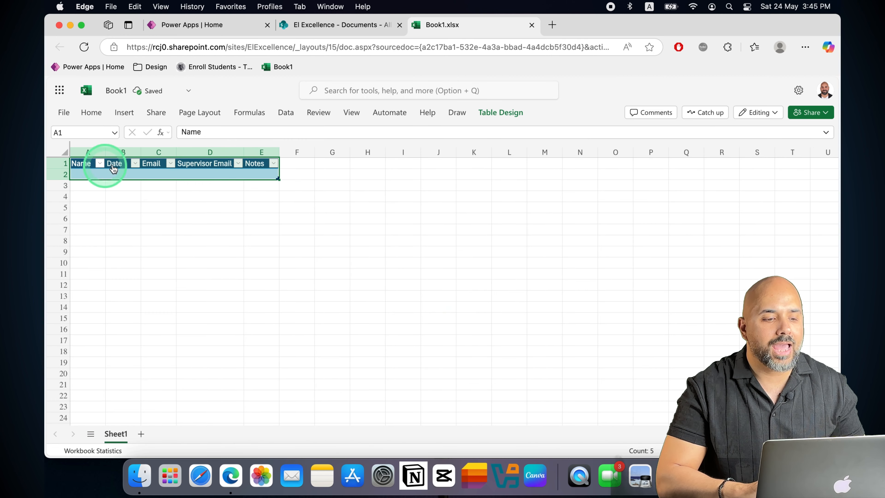
Step: Enter the person's first name in the Name column of the table's first data row
left_click(96, 202)
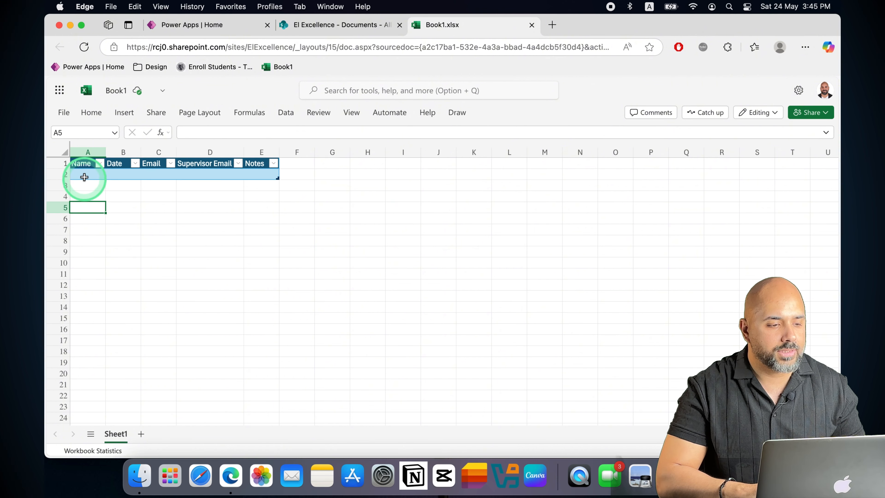
left_click(69, 158)
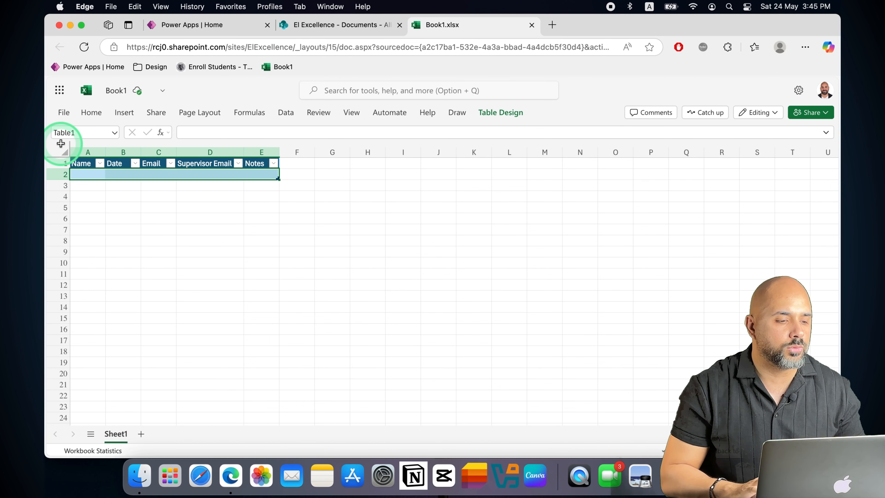
left_click(88, 176)
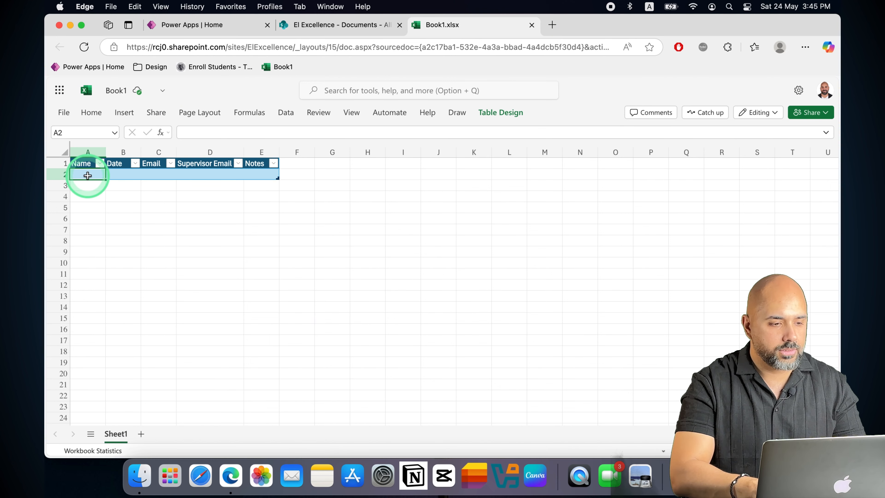
type("Khalil")
key("Tab")
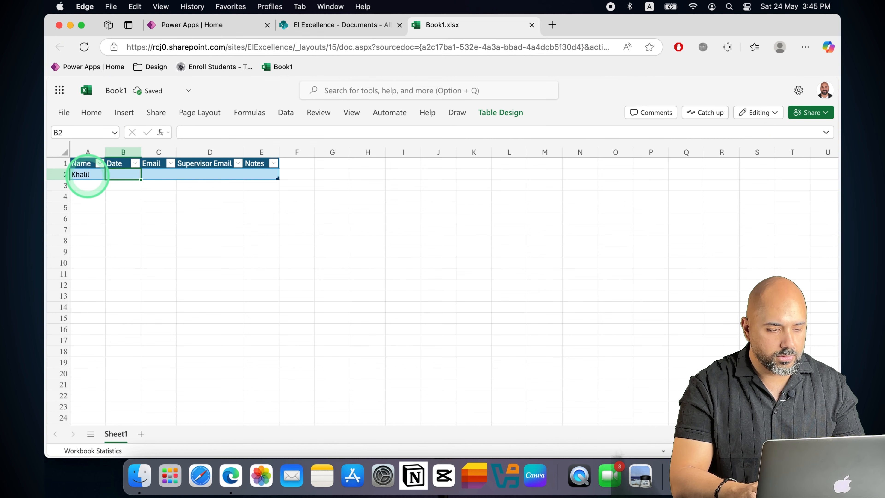
Step: Enter Note1 and Note2 in the Notes cells E2 and E3, and return to the Name cell of row 3
left_click(445, 174)
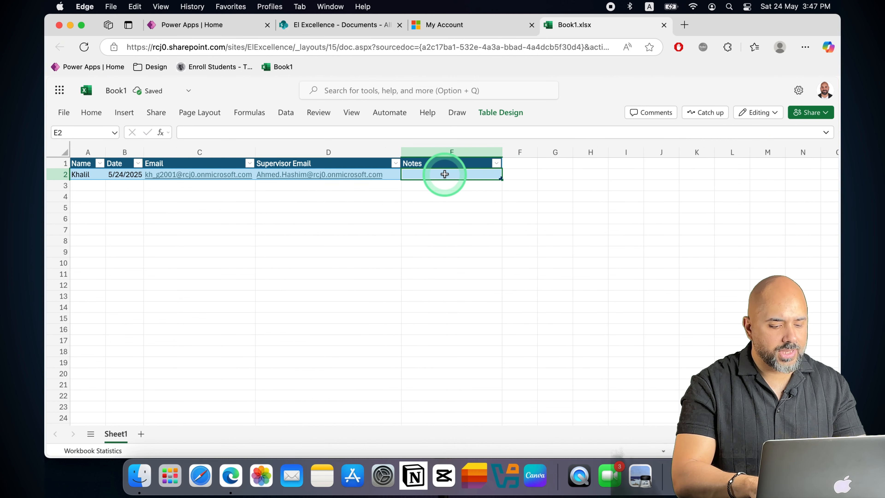
type("Note1")
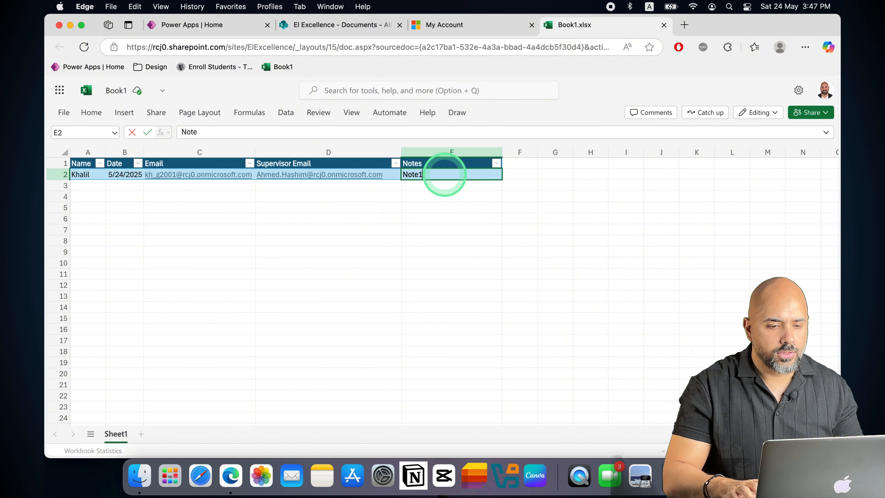
key("Return")
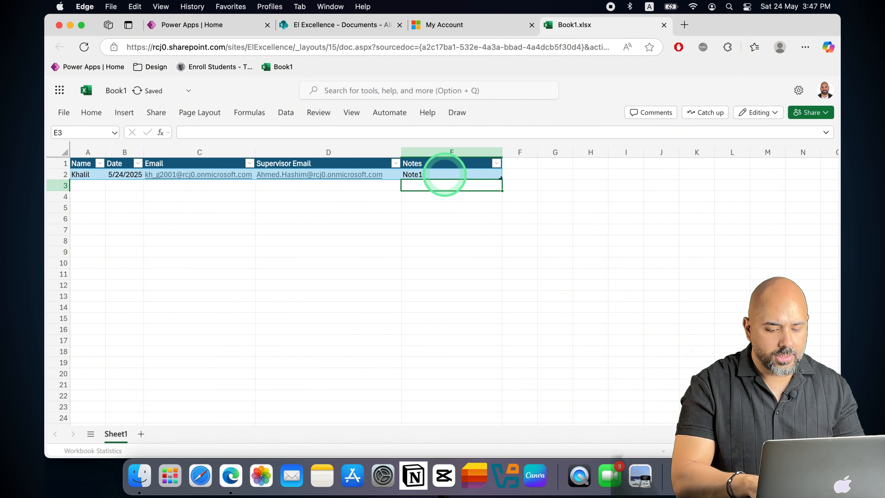
type("Note2")
key("Return")
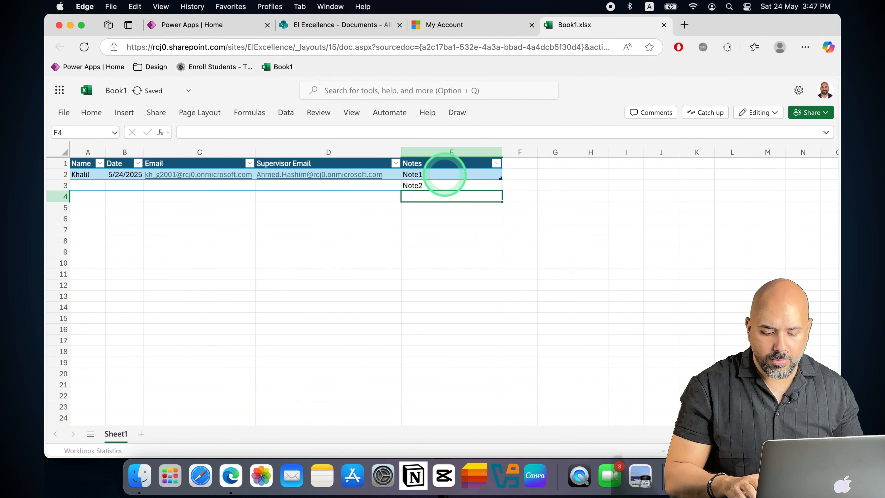
key("Up")
key("Left")
key("Left")
key("Left")
key("Left")
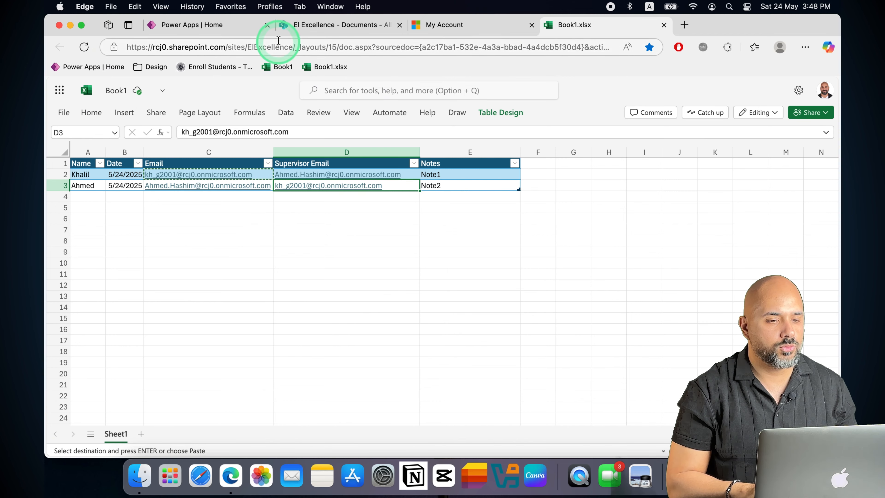
Step: Switch to the SharePoint document library and open Power Automate from there
left_click(340, 23)
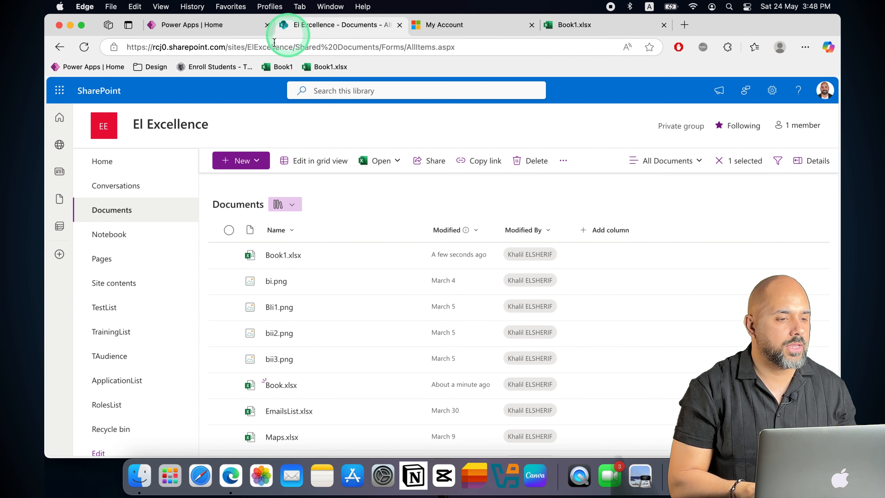
left_click(60, 91)
left_click(140, 261)
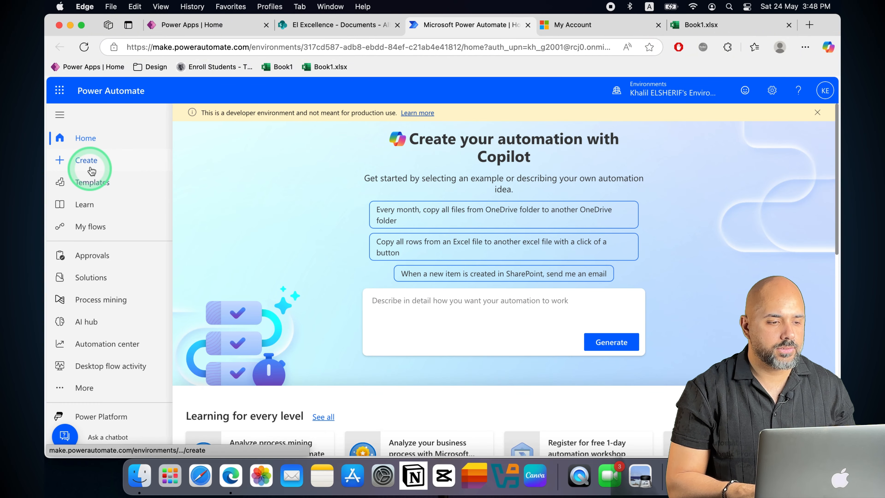
Step: Create a scheduled cloud flow named ReminderFromExcel that repeats every 1 day
left_click(86, 160)
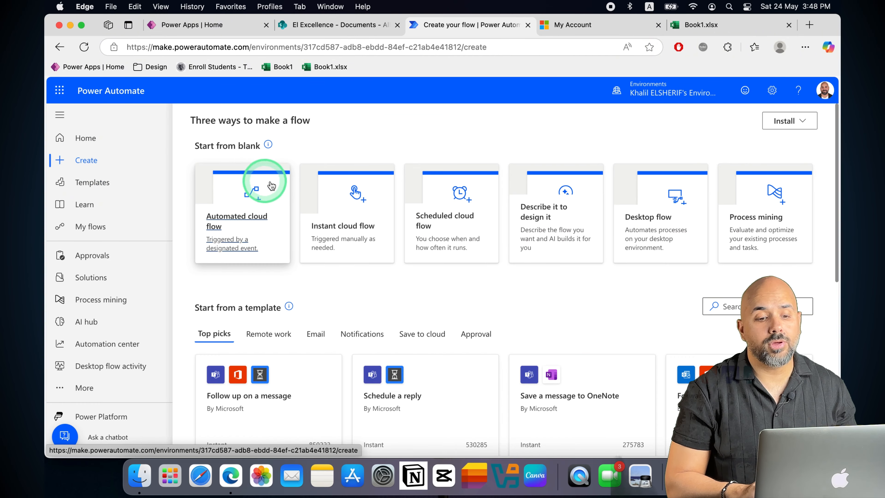
left_click(443, 196)
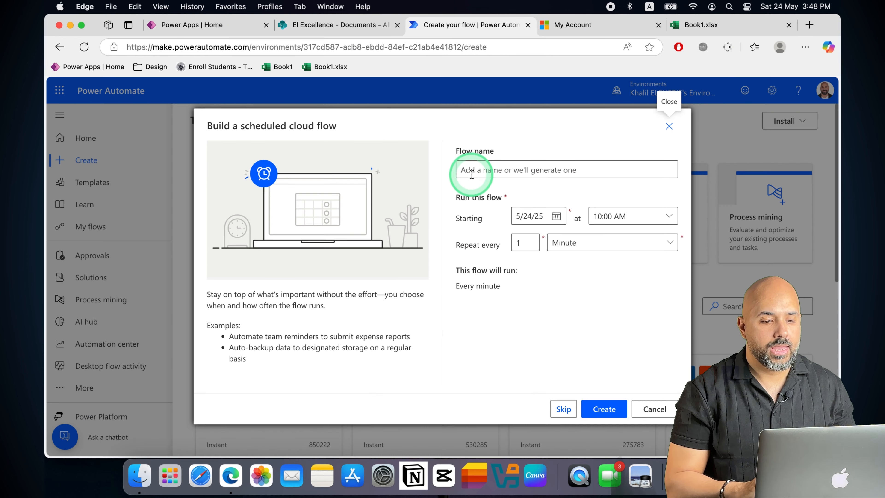
left_click(472, 174)
type("Reminde")
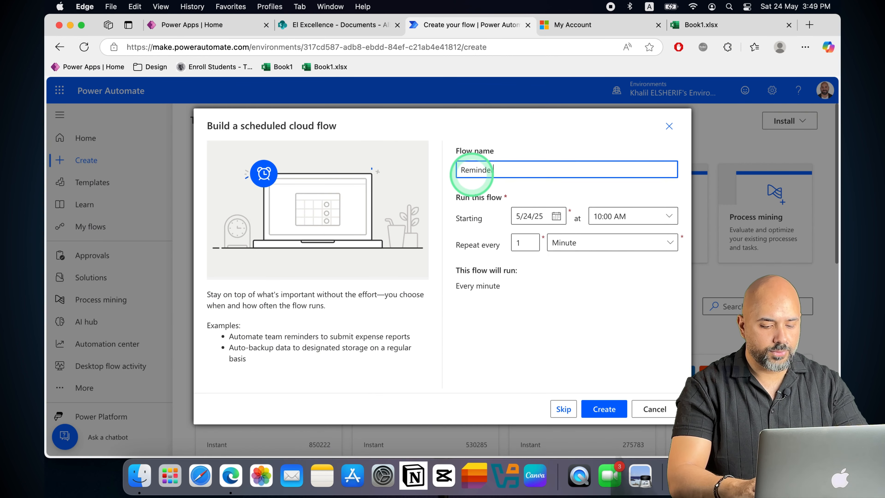
type("rFromExcel")
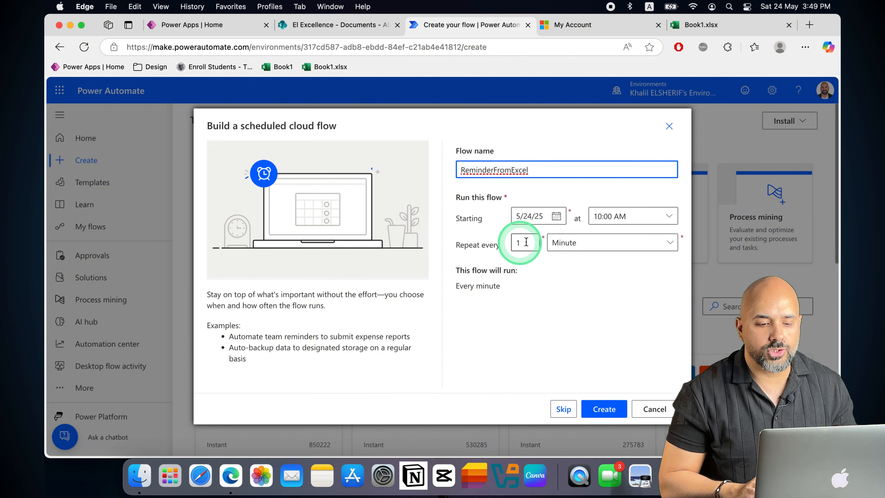
left_click(663, 249)
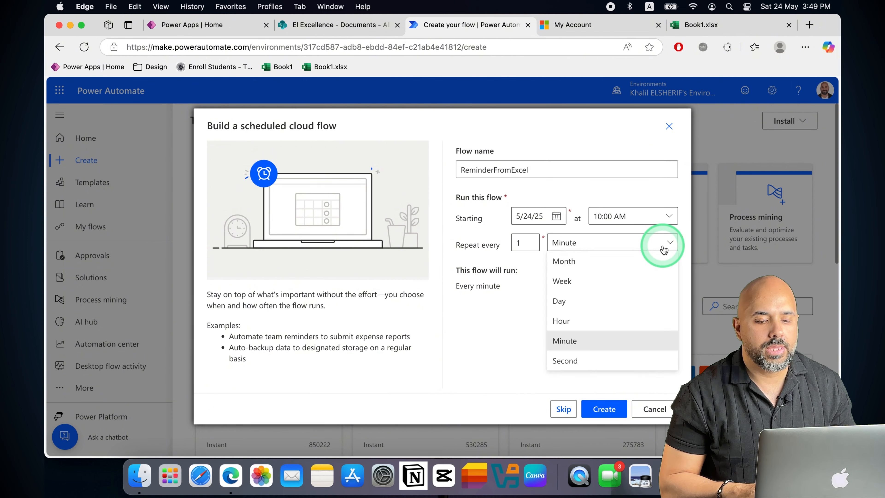
left_click(571, 301)
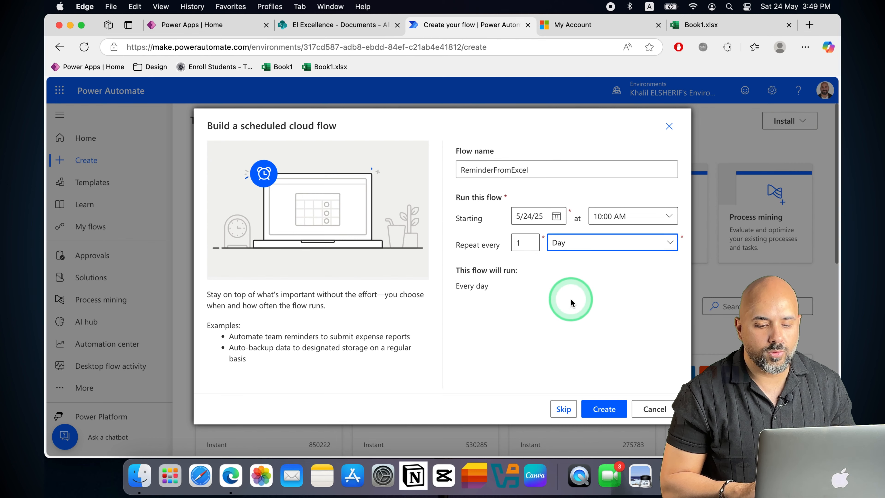
left_click(606, 409)
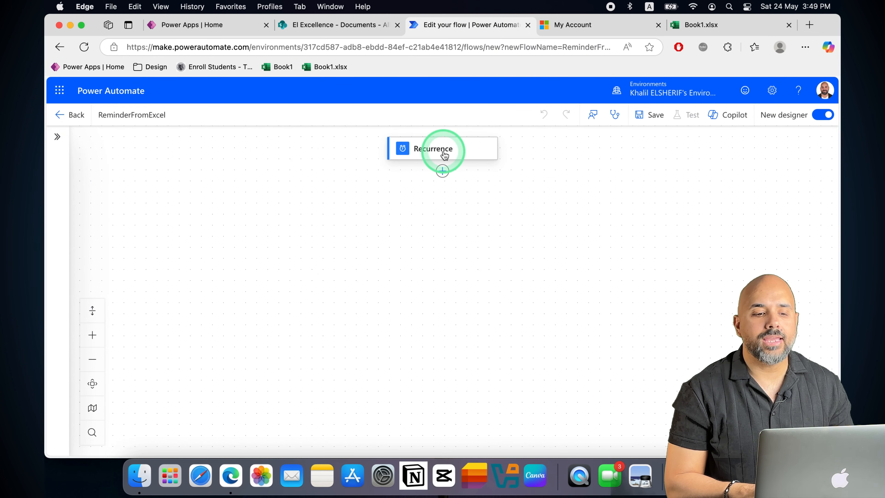
Step: Add the Excel Online (Business) action "List rows present in a table" after the Recurrence trigger
left_click(443, 170)
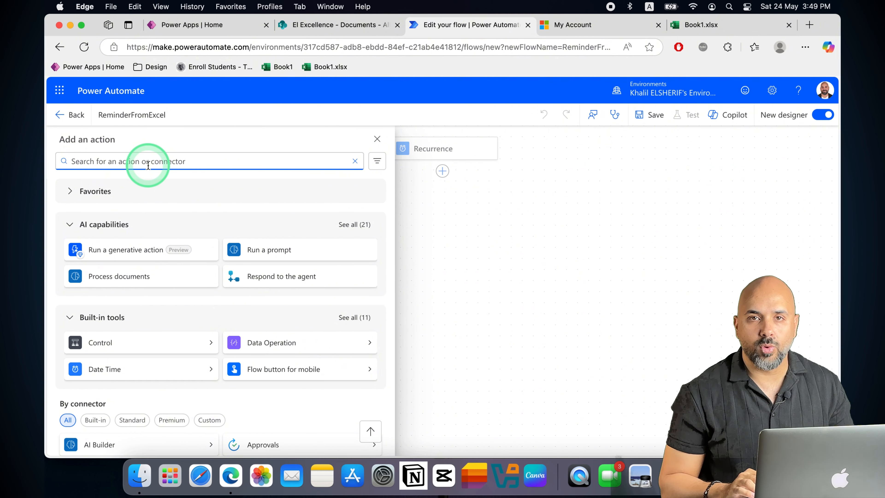
type("list rows")
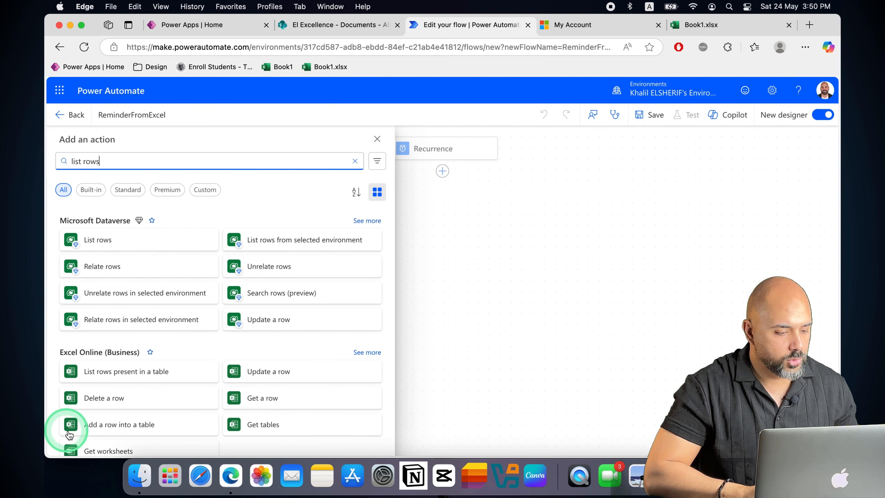
left_click(139, 376)
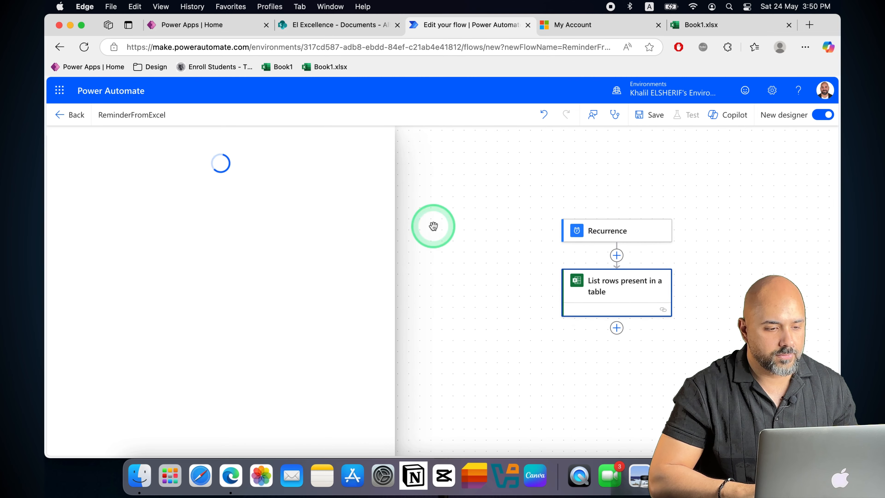
Step: Set the List rows action's location to SharePoint Site - El Excellence and its document library to Documents
left_click(377, 232)
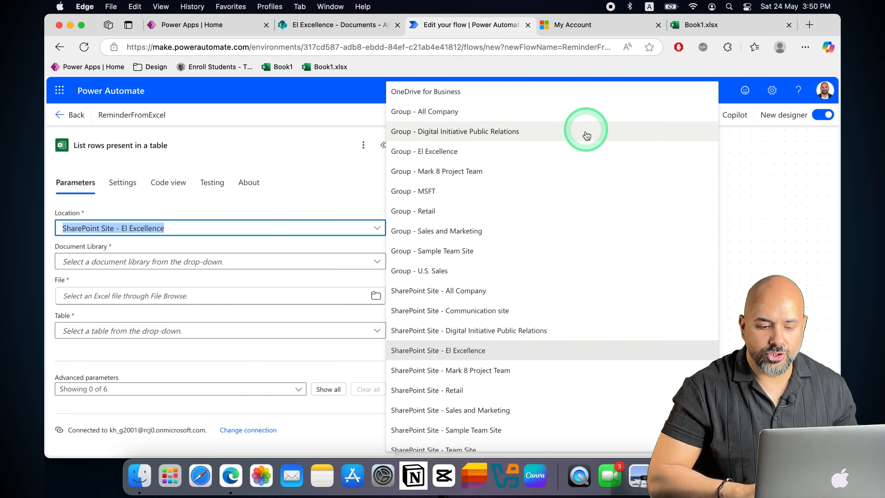
left_click(476, 358)
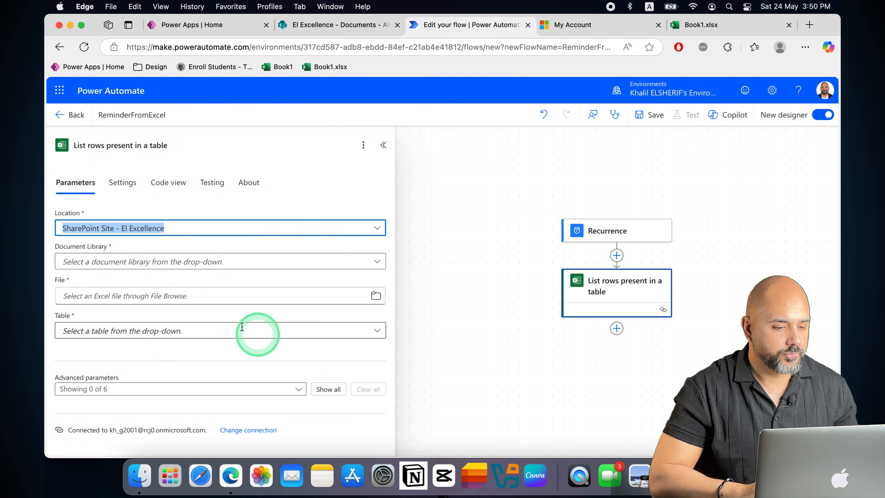
left_click(375, 262)
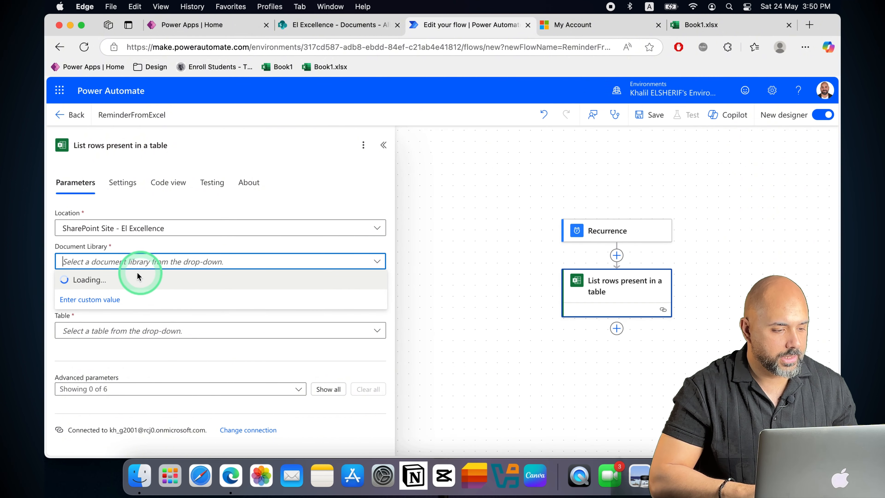
left_click(100, 281)
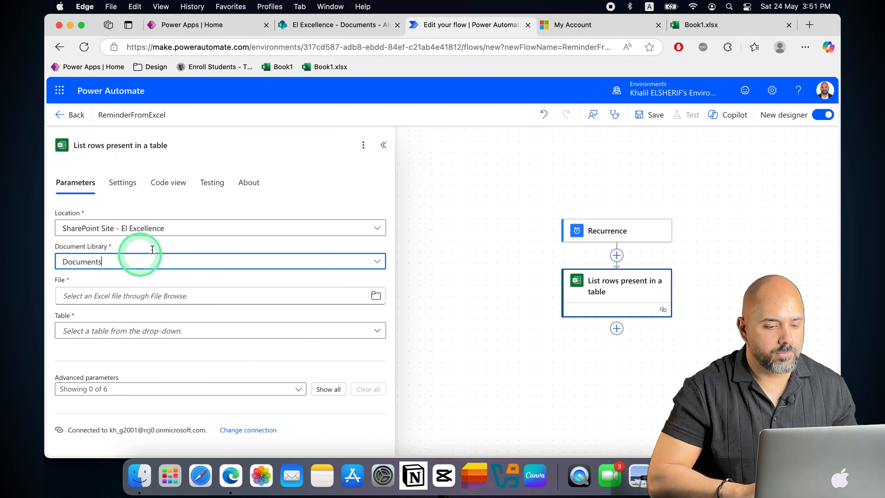
Step: Choose the file Book1.xlsx and the table Table1 as the source for the List rows action
left_click(376, 296)
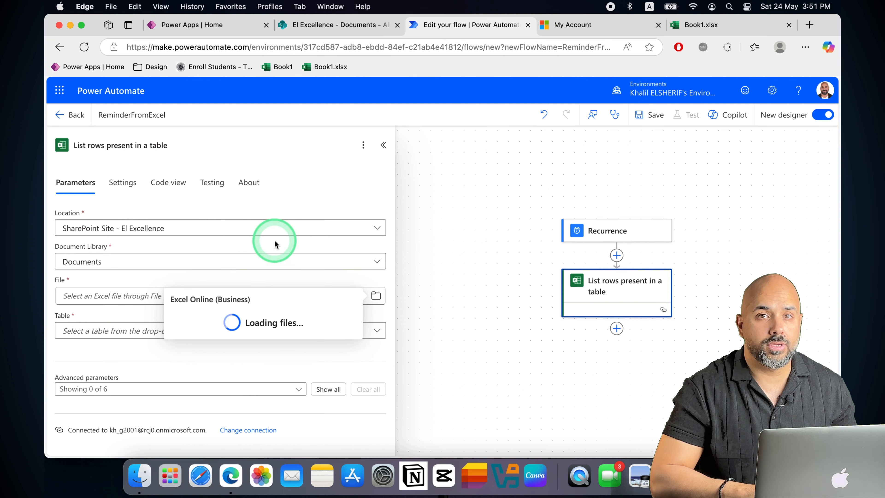
left_click(331, 30)
left_click(707, 24)
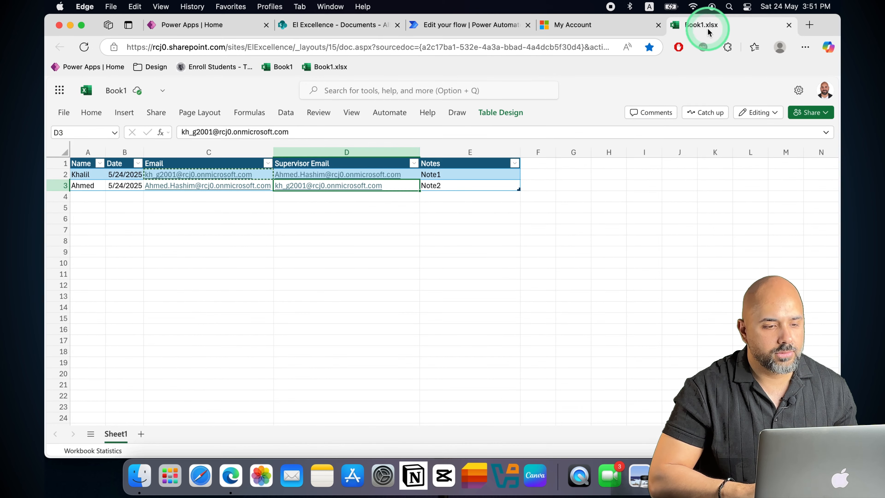
left_click(460, 24)
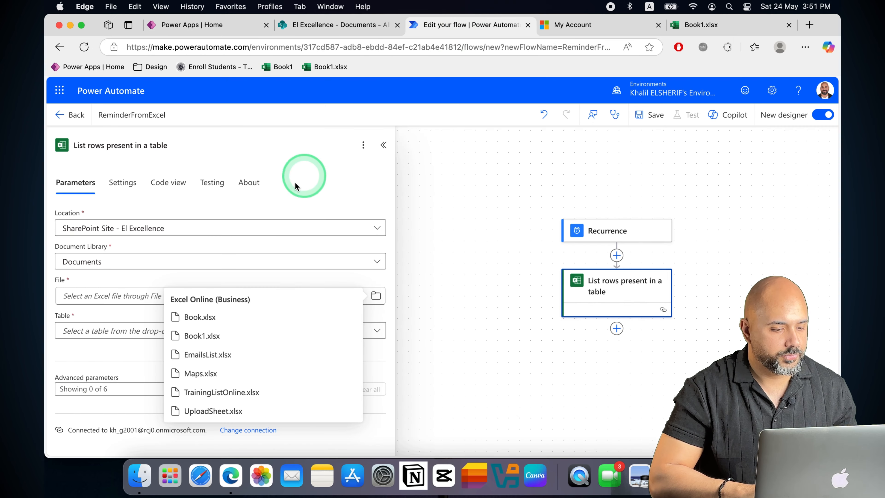
left_click(231, 331)
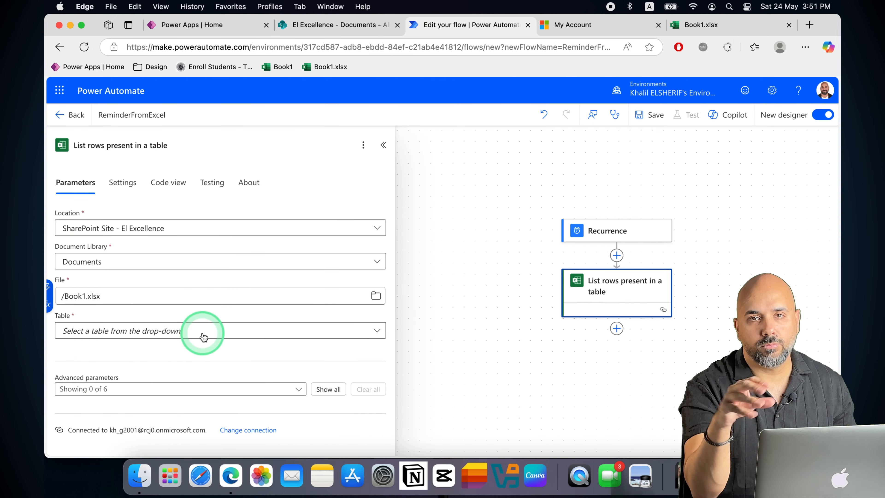
left_click(131, 334)
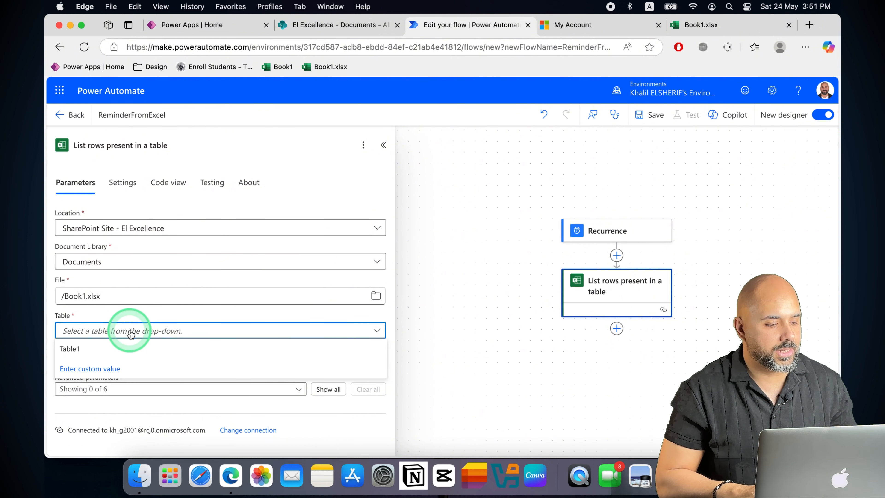
left_click(141, 349)
left_click(338, 330)
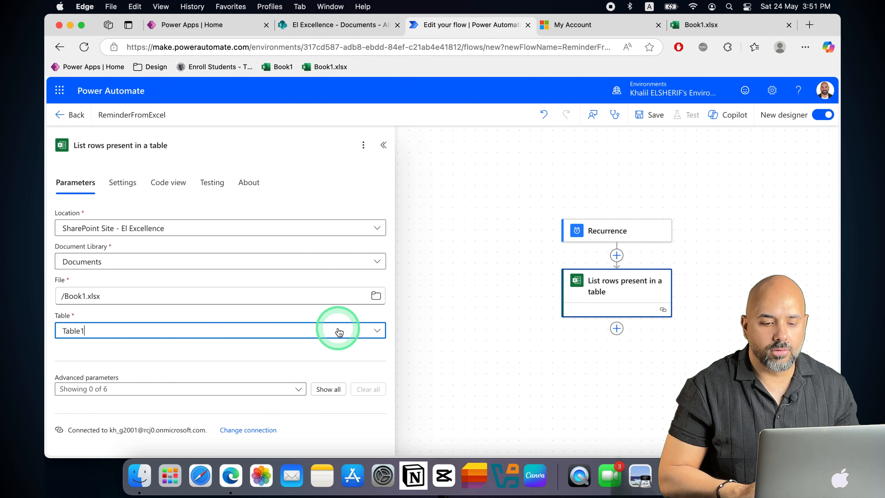
left_click(524, 367)
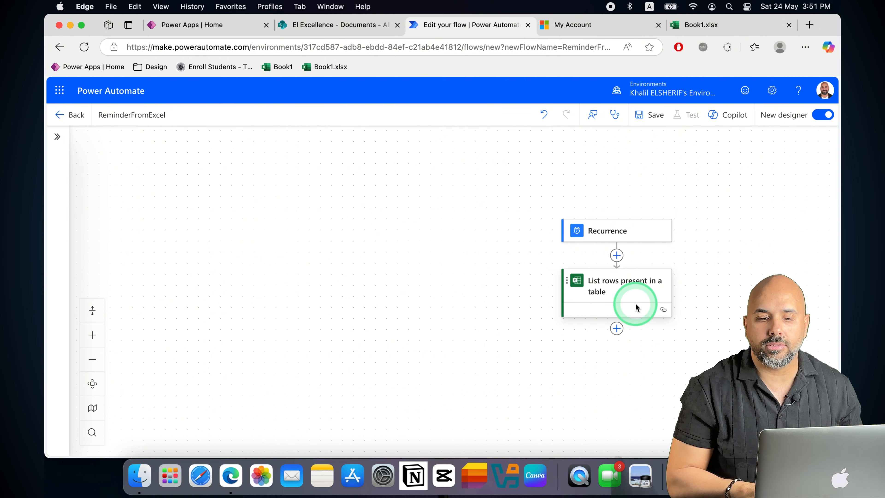
Step: Switch to the Book1 workbook and enter the same person's name as in row 2 in Name cell A4
left_click(701, 24)
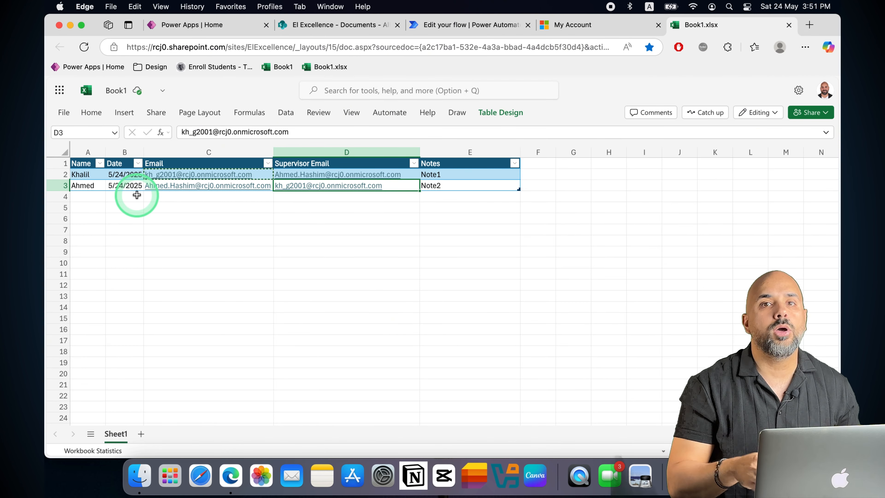
left_click(90, 196)
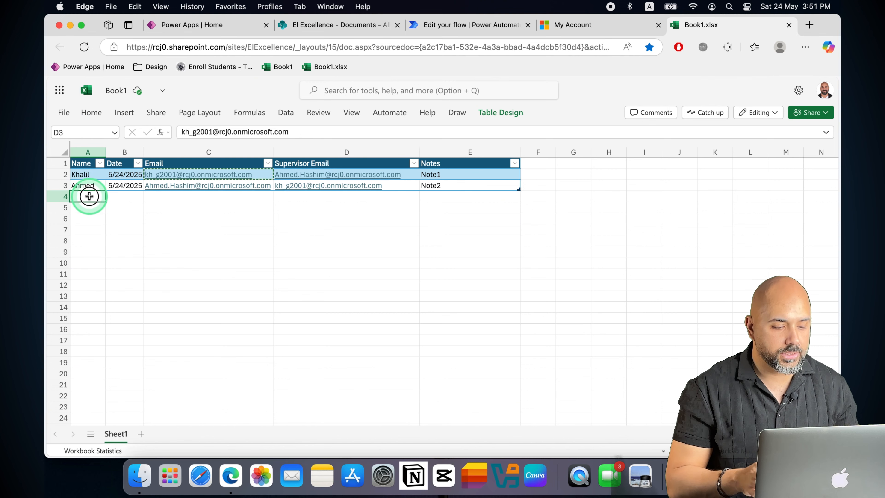
type("Khalil")
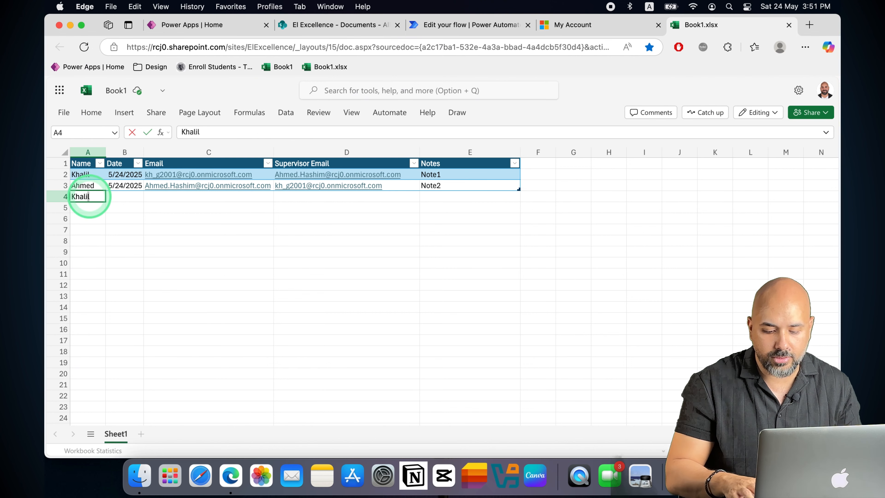
key("Tab")
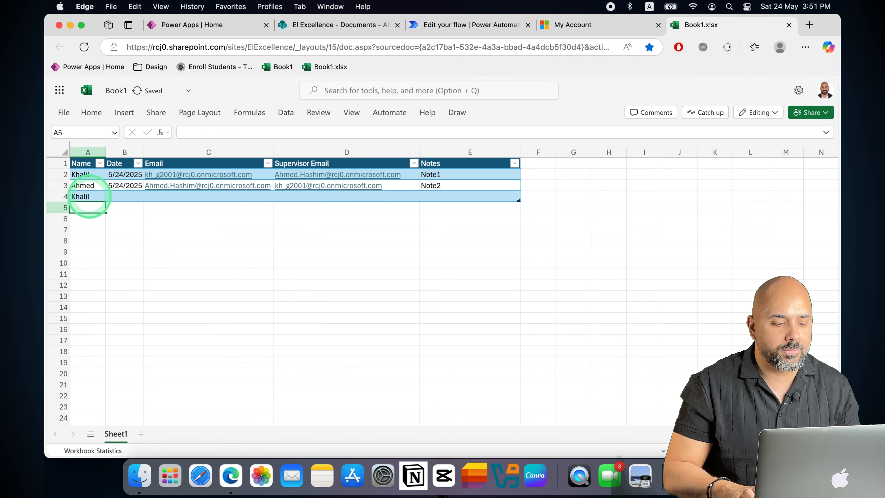
Step: Copy the date from B3 to B4 and change the copy to 5/25/2025
left_click(120, 188)
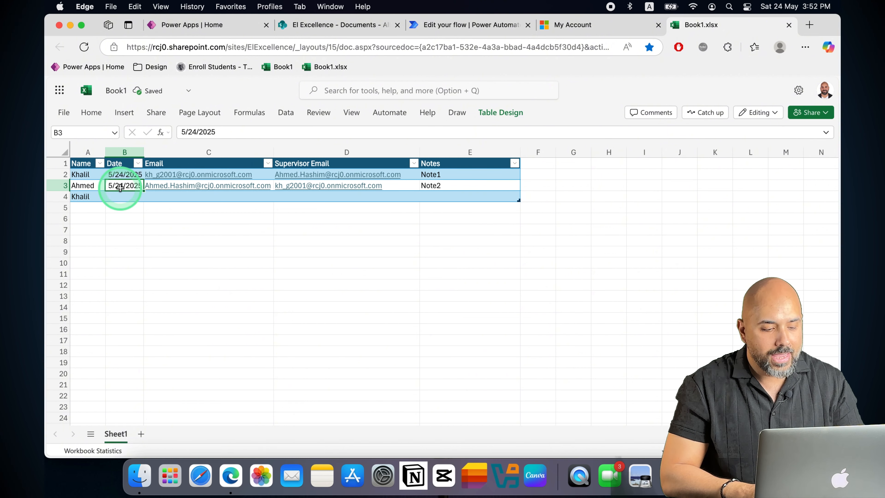
key("super+c")
key("super+v")
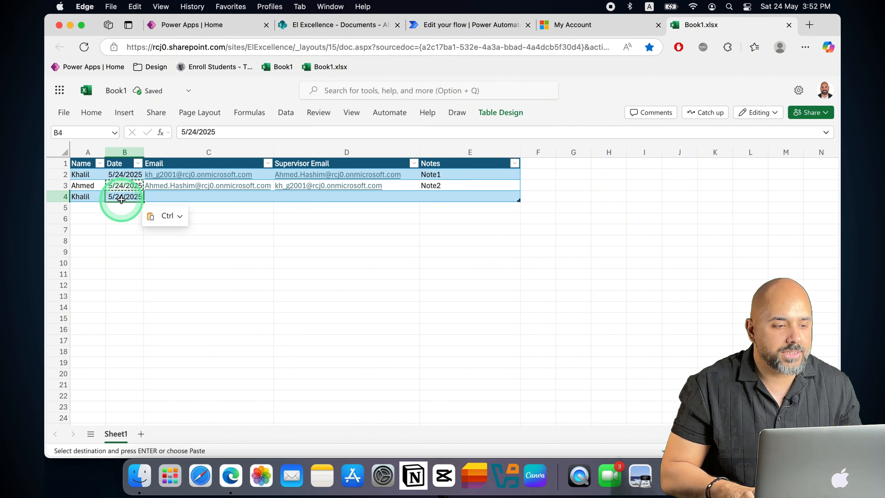
left_click(194, 133)
key("BackSpace")
type("5")
key("Return")
key("Up")
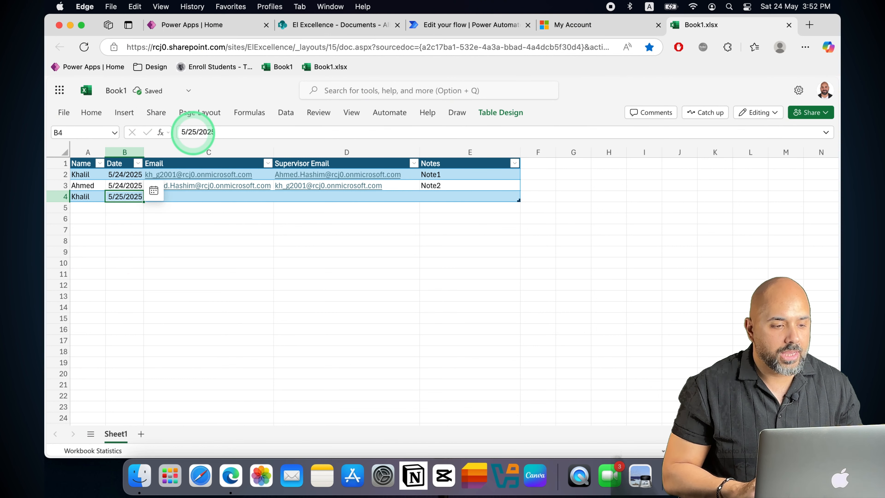
Step: Copy the Email, Supervisor Email and Notes cells C2:E2 into row 4, starting at C4
key("Tab")
key("Up")
key("Up")
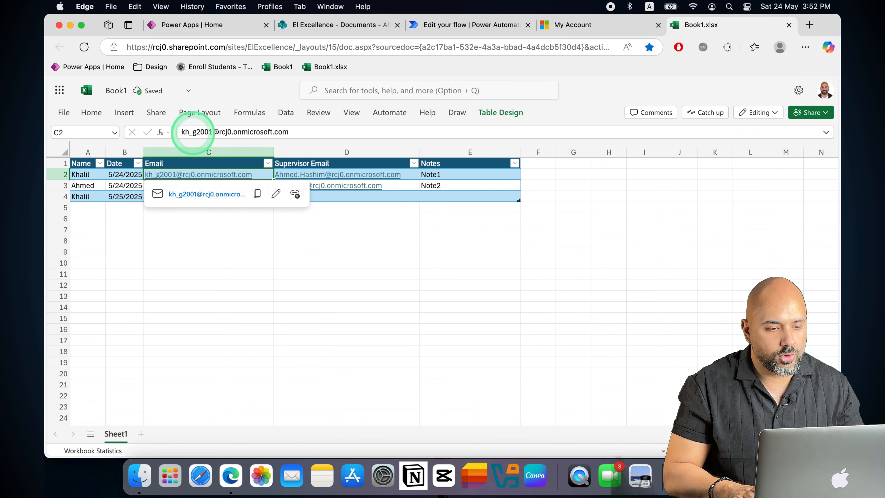
key("shift+Right")
key("shift+Right")
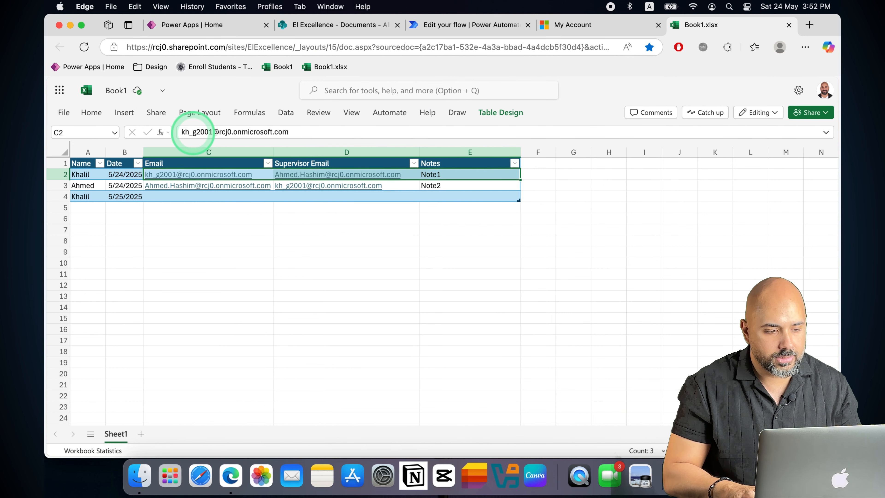
key("cmd+c")
key("Down")
key("Down")
key("cmd+v")
key("Tab")
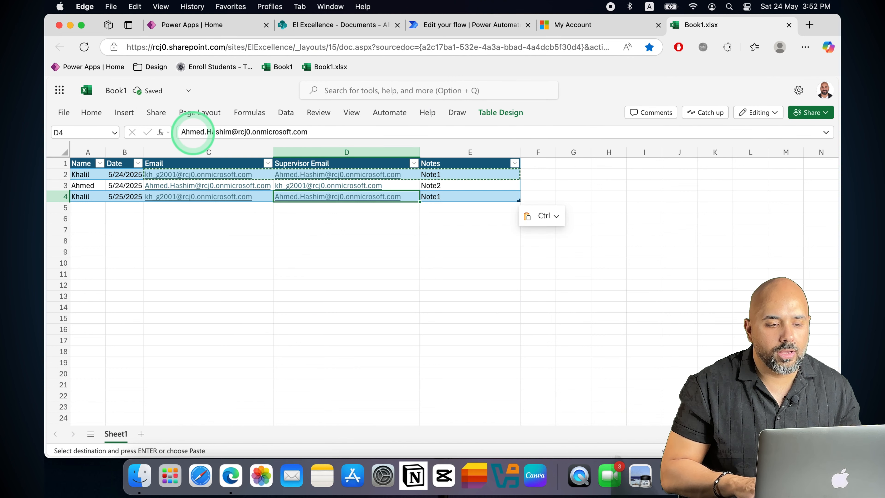
Step: Change the Notes cell E4 to Note3
key("Tab")
left_click(206, 133)
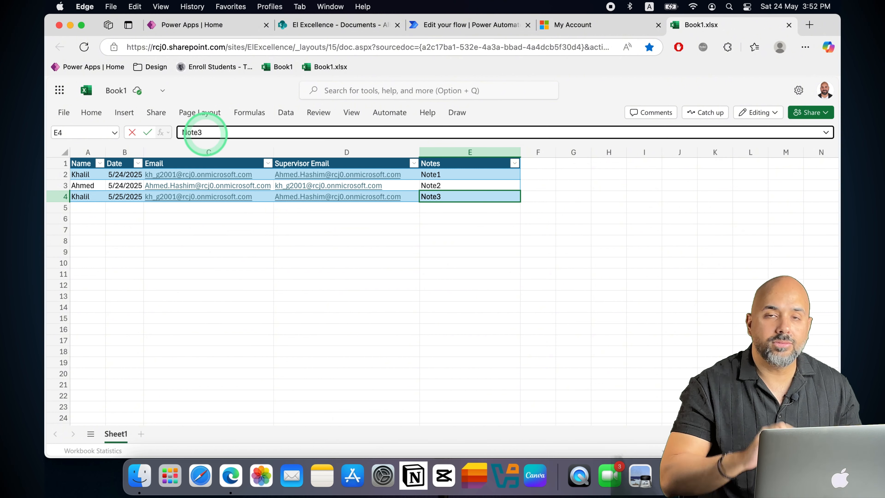
key("Return")
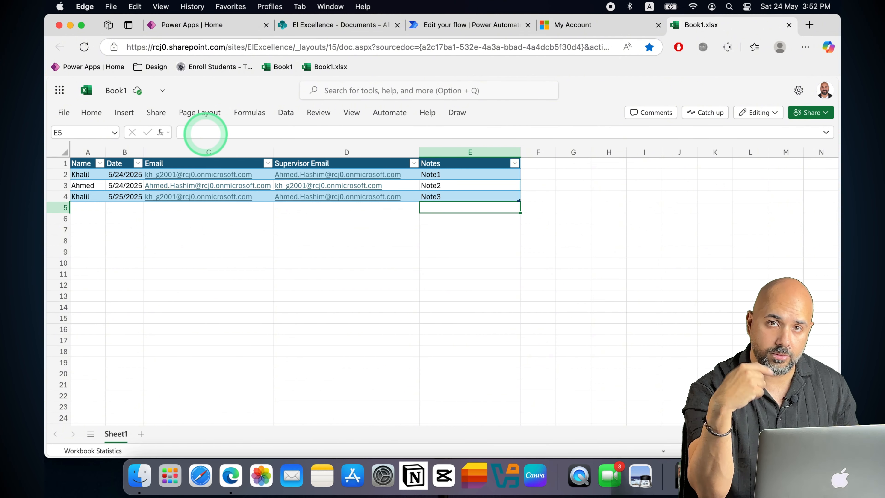
Step: Return to the ReminderFromExcel flow and add a Condition control after the List rows action
left_click(450, 25)
left_click(618, 329)
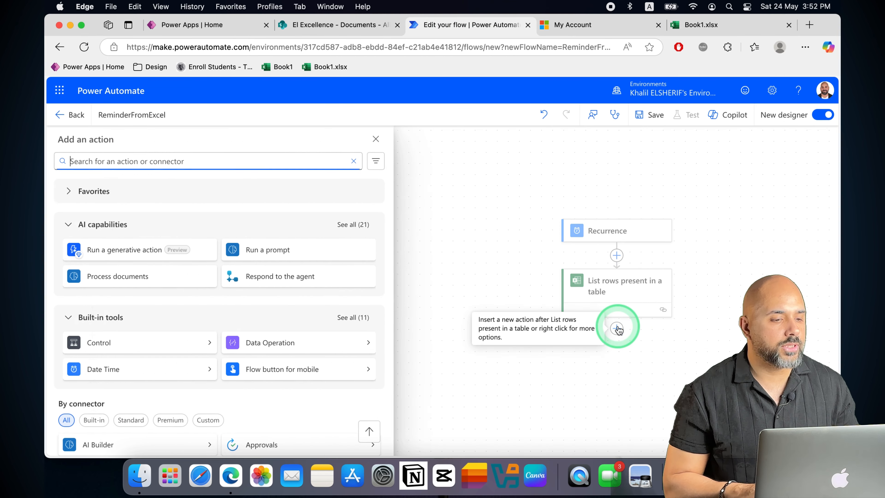
left_click(207, 162)
type("cndition")
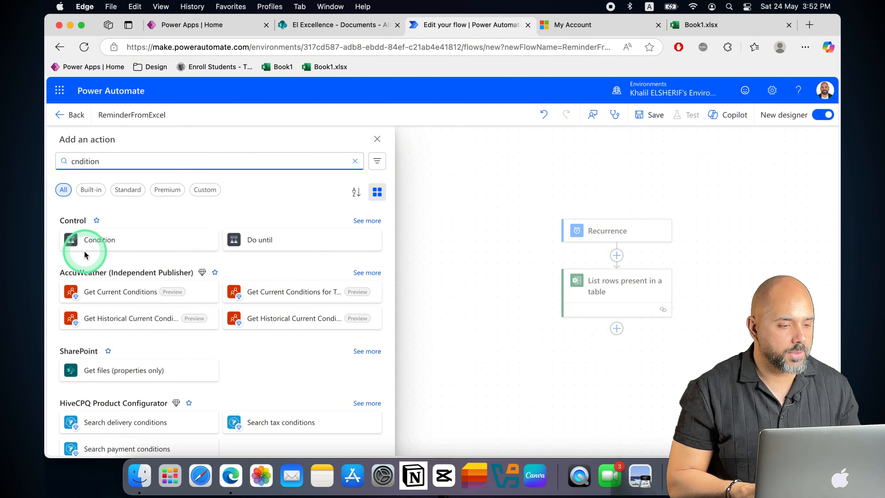
left_click(101, 239)
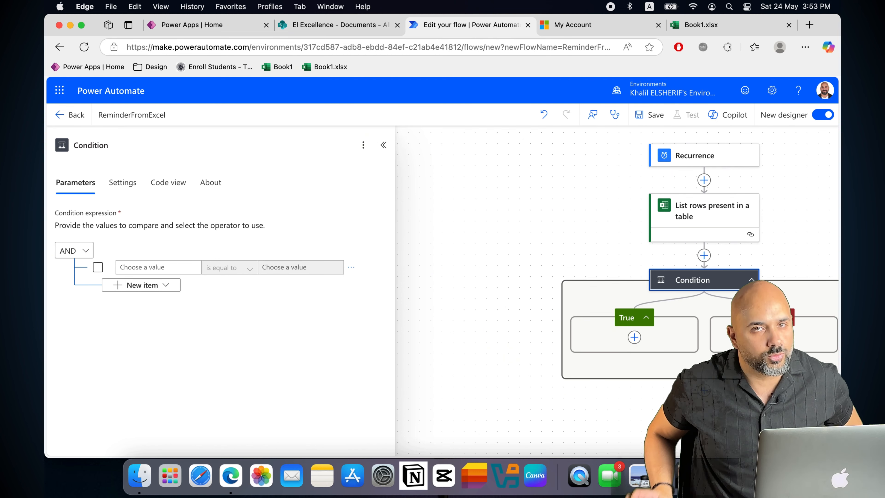
Step: Start an expression for the condition's first value with formatDateTime taking utcNow() as the timestamp
left_click(159, 267)
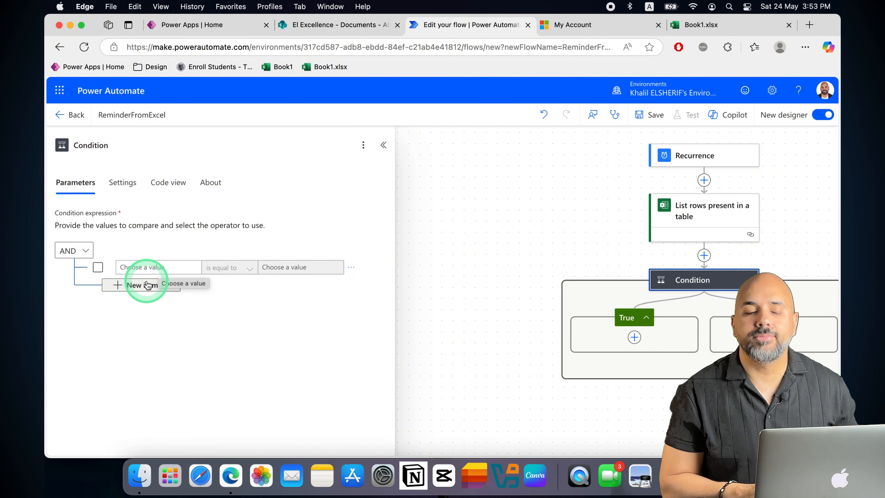
left_click(141, 266)
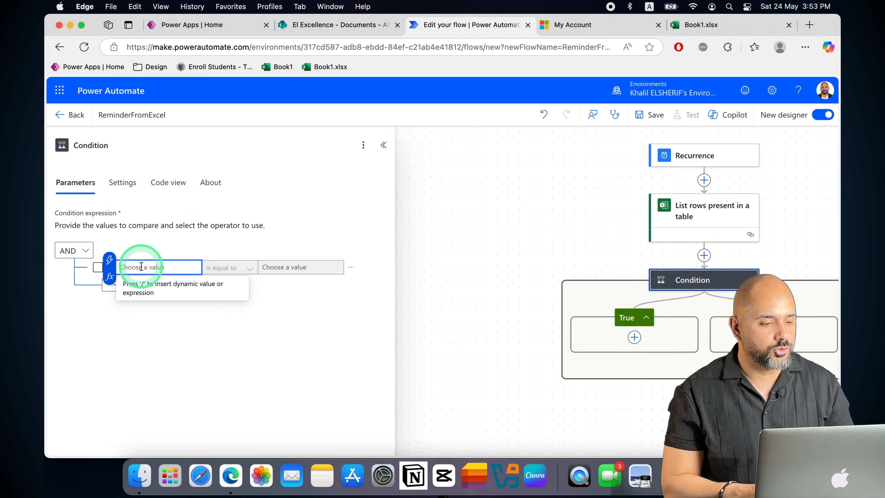
left_click(110, 279)
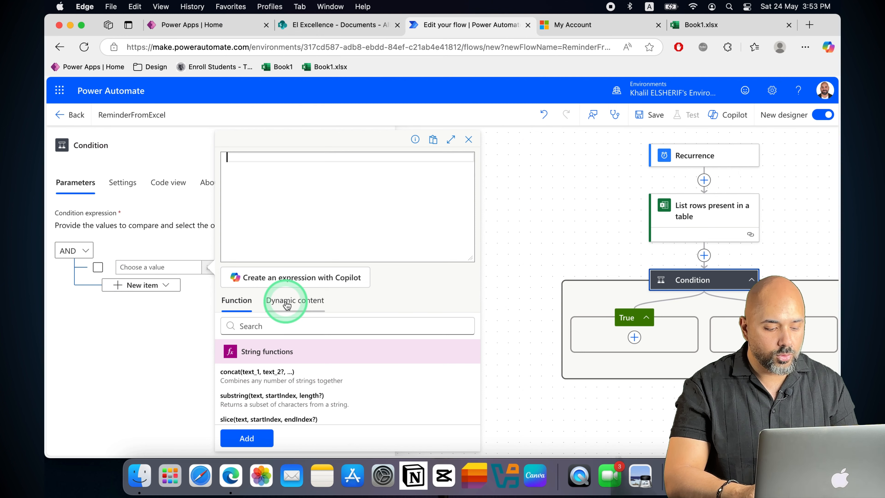
type("form")
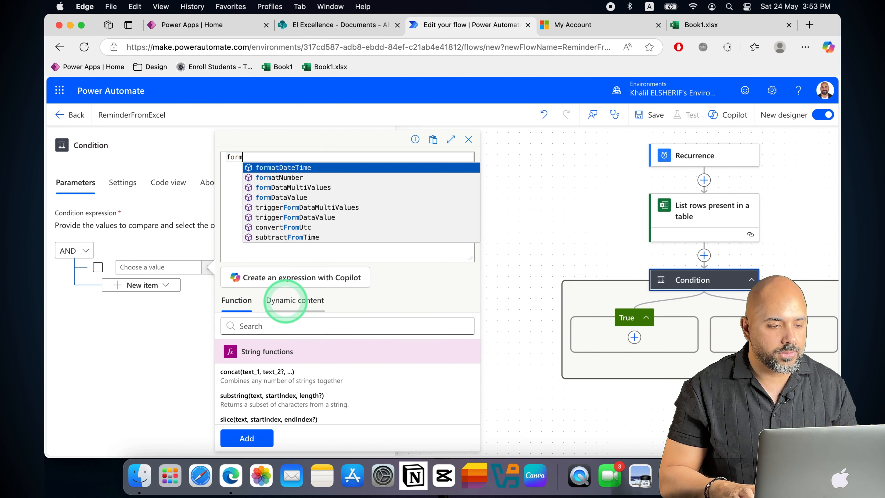
key("Return")
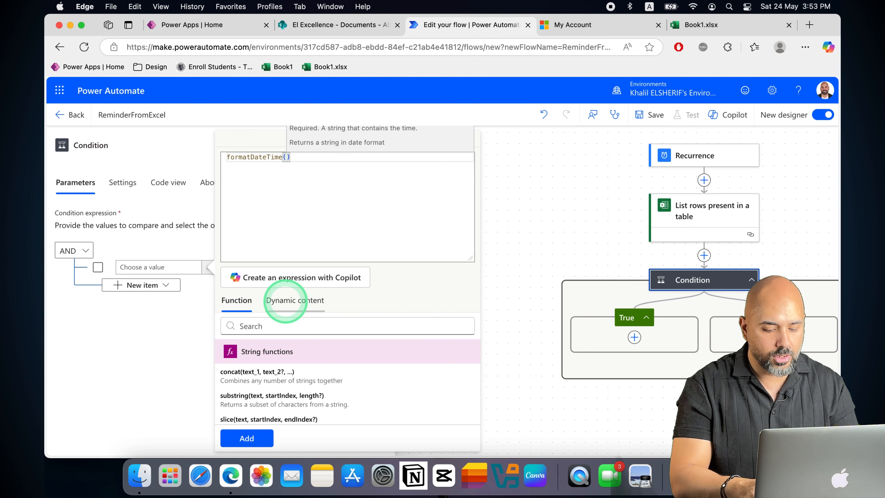
type("now")
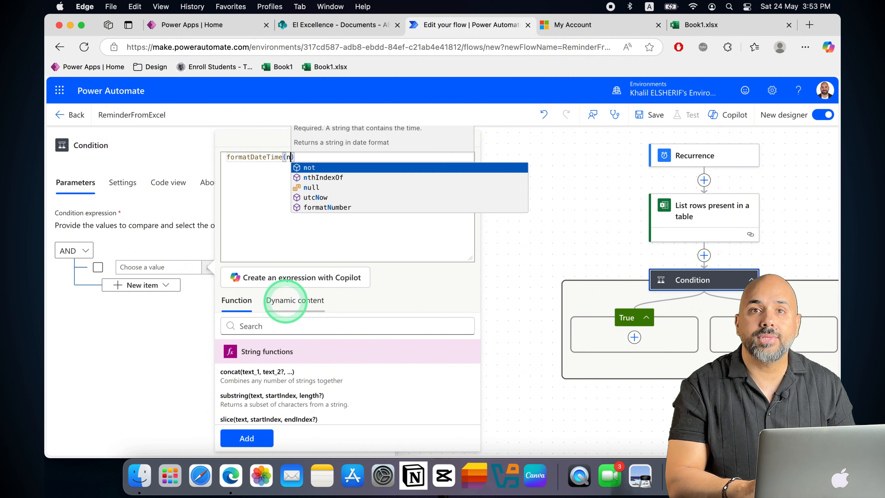
key("Return")
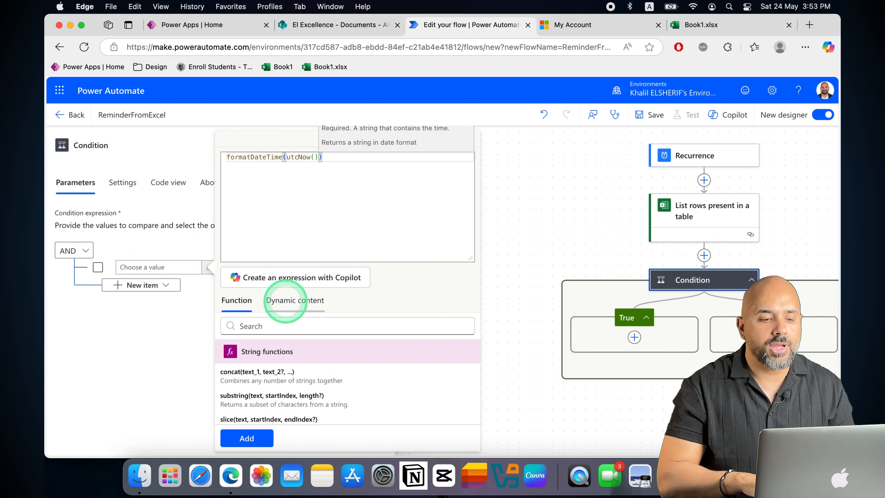
Step: Add the format 'MM/dd/yyyy' to the formatDateTime(utcNow()) expression and insert it as the condition's first value
type(",")
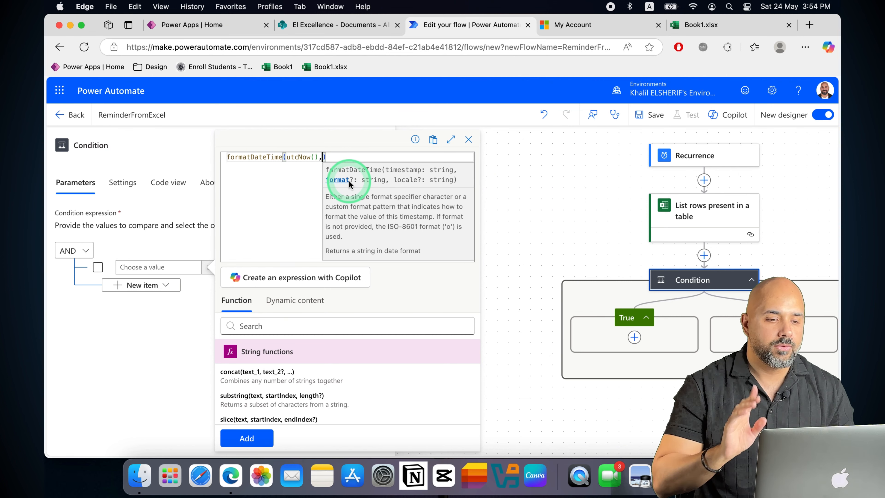
type("'")
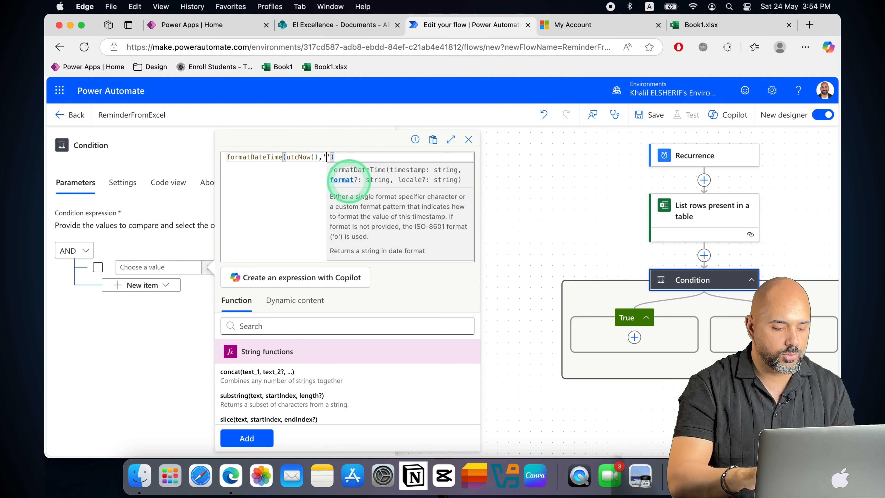
type("MM")
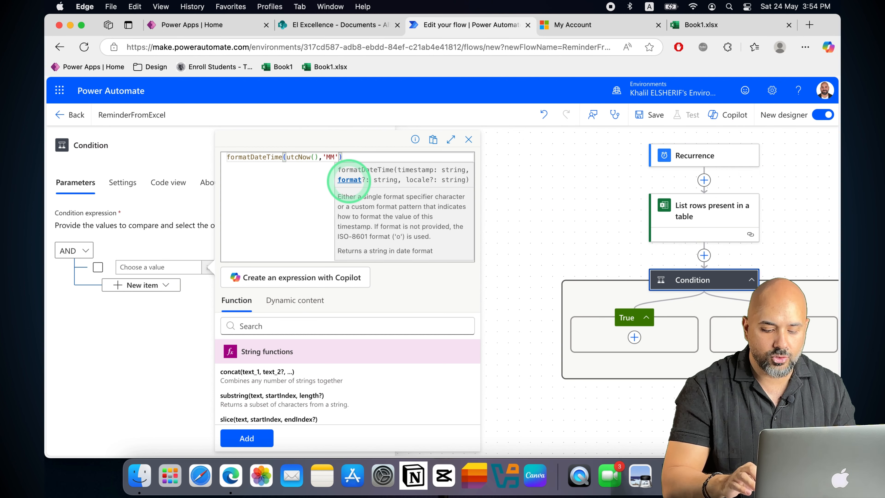
type("/dd/")
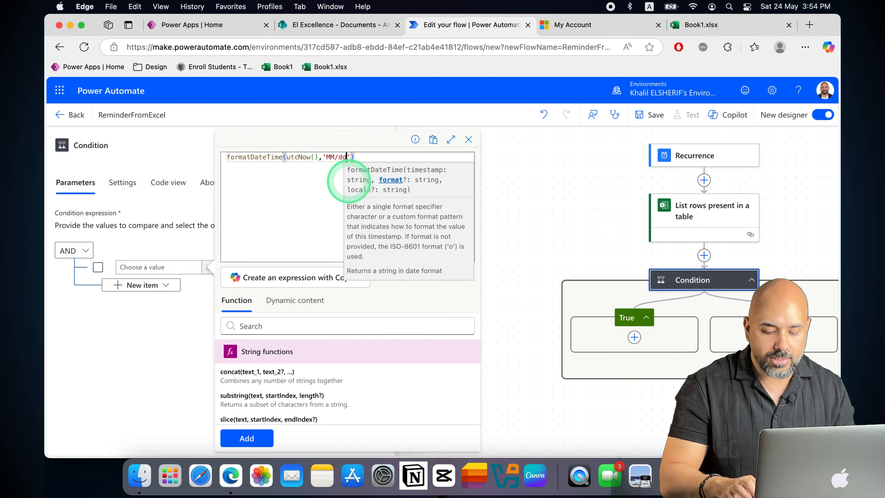
type("yyyy")
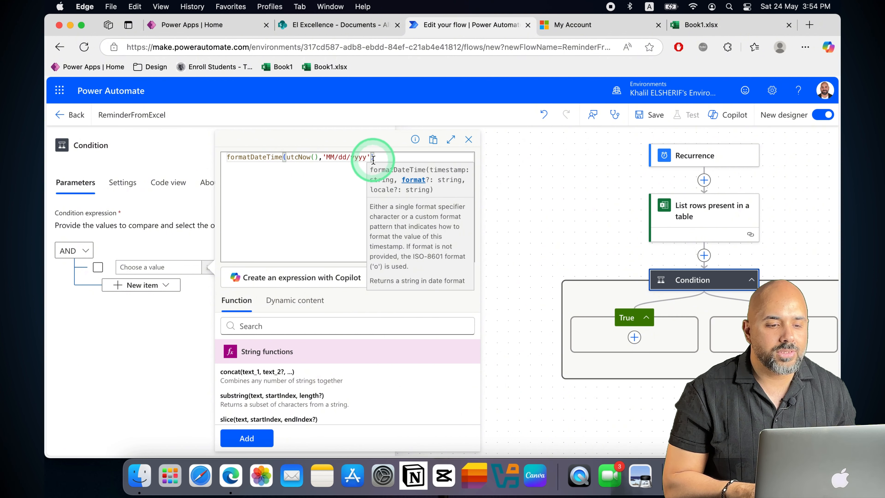
left_click_drag(371, 157, 323, 159)
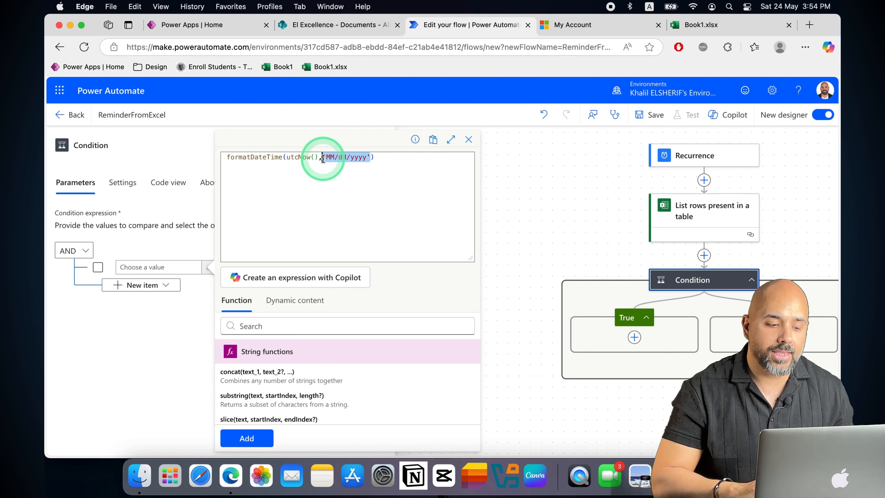
left_click(252, 439)
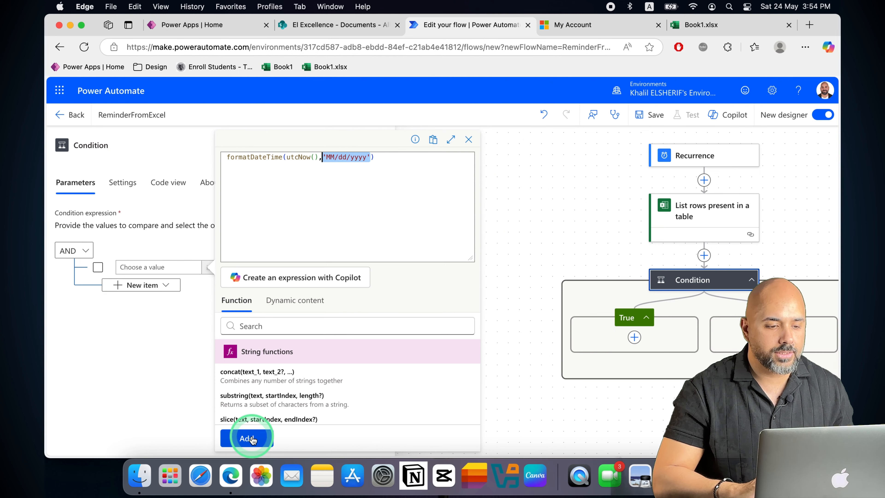
Step: Start a formatDateTime expression for the condition's second value, using the Date column from List rows present in a table as its timestamp
left_click(301, 267)
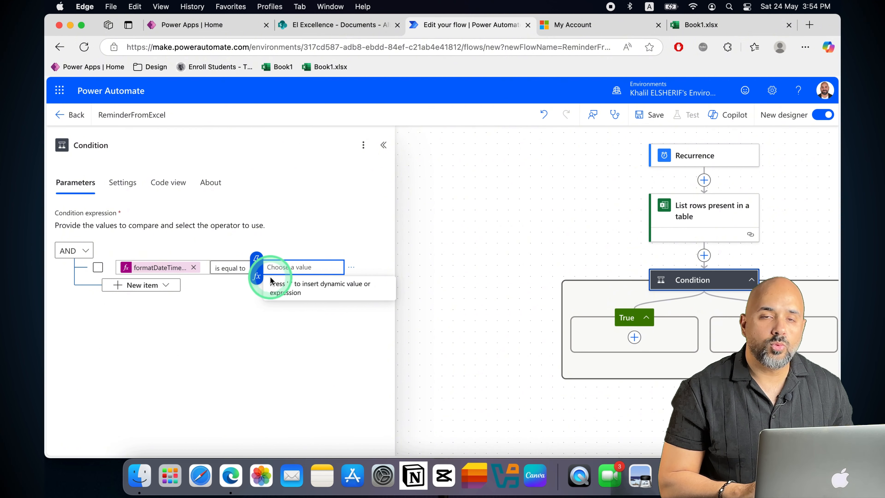
left_click(258, 275)
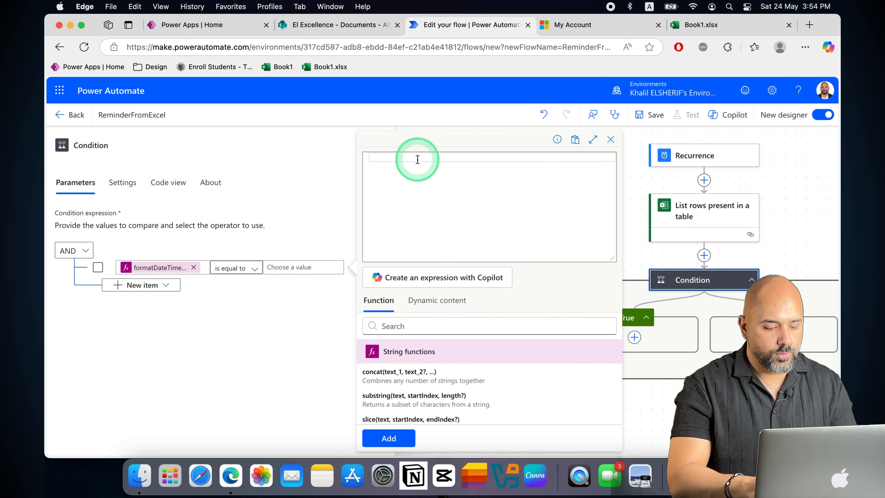
type("form")
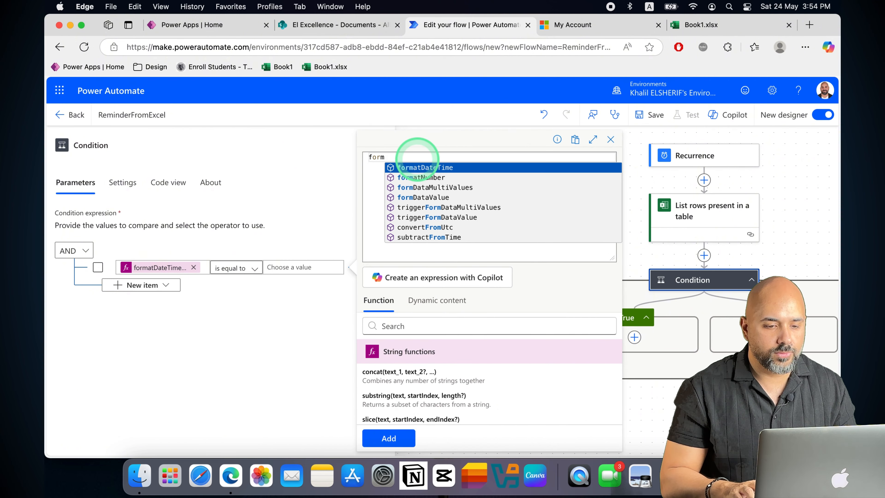
left_click(438, 168)
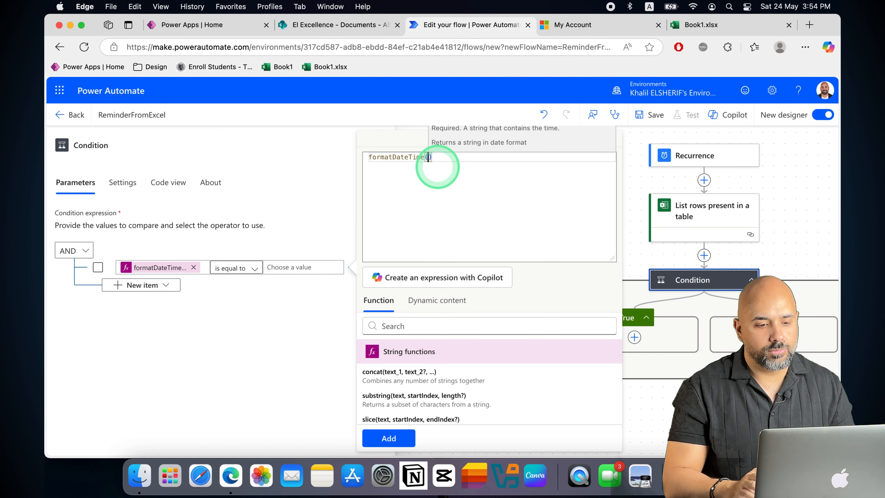
left_click(447, 300)
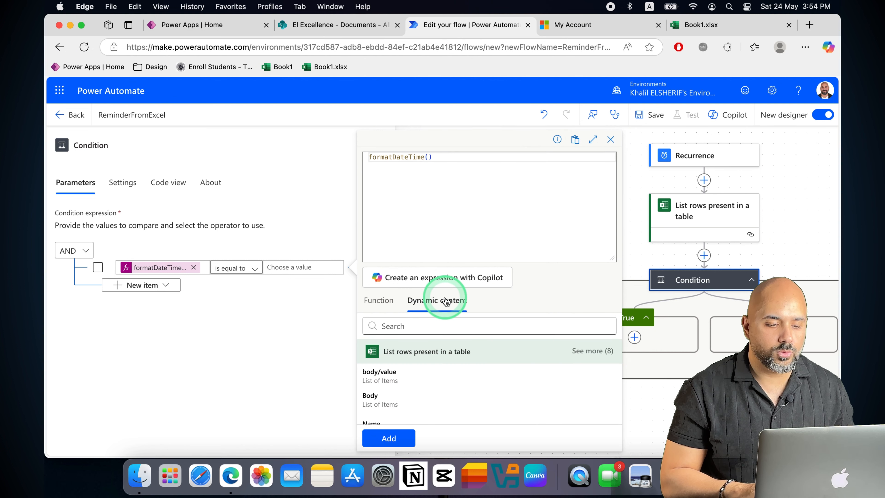
left_click(442, 320)
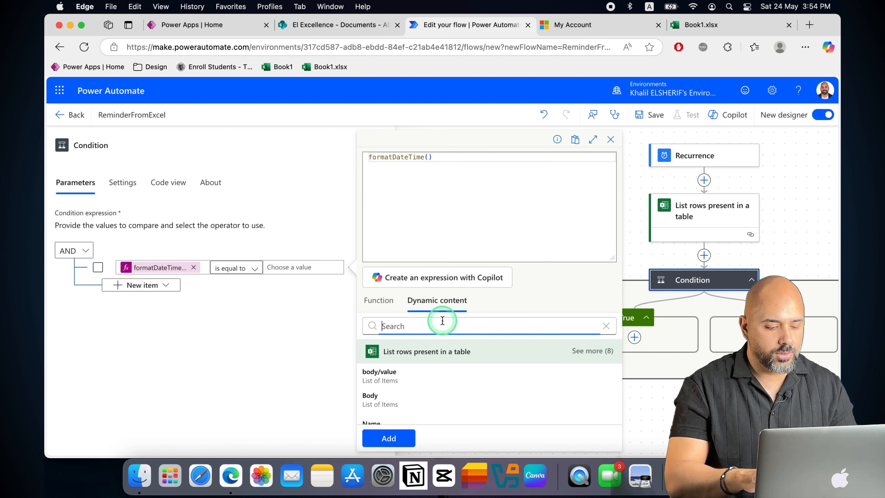
type("date")
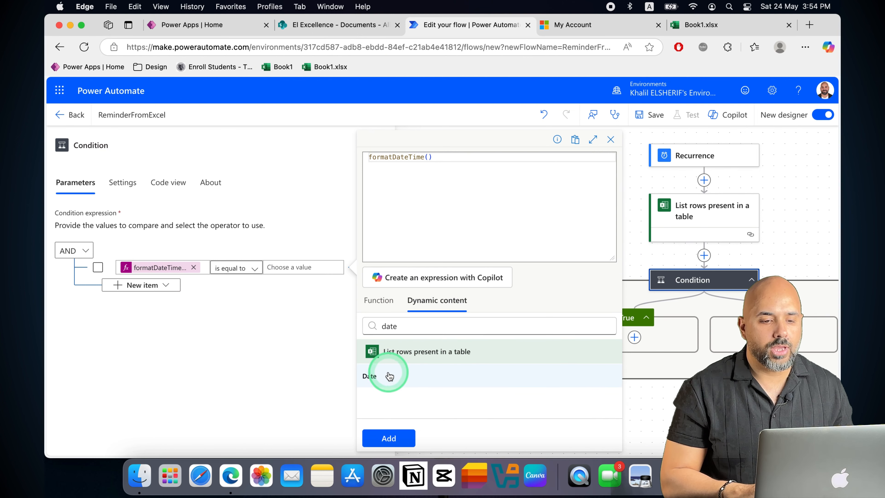
left_click(390, 375)
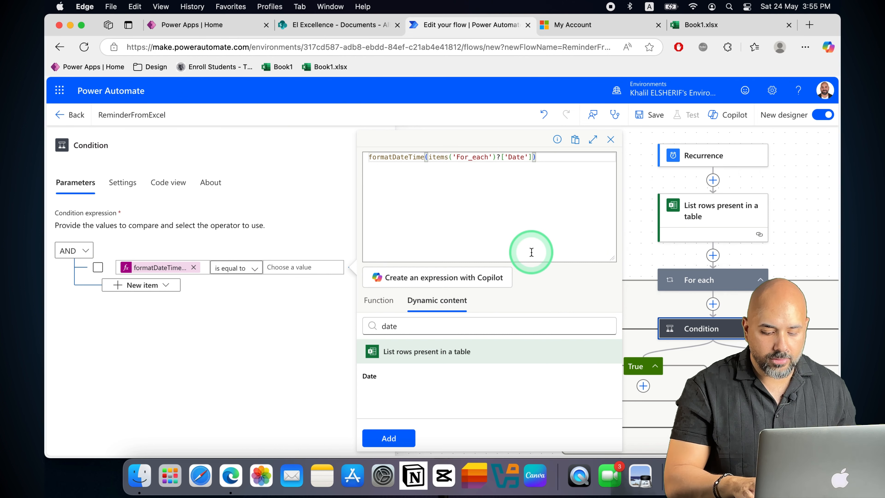
Step: Add the format 'MM/dd/yyyy' to the Date expression and insert it as the condition's second value
type(",")
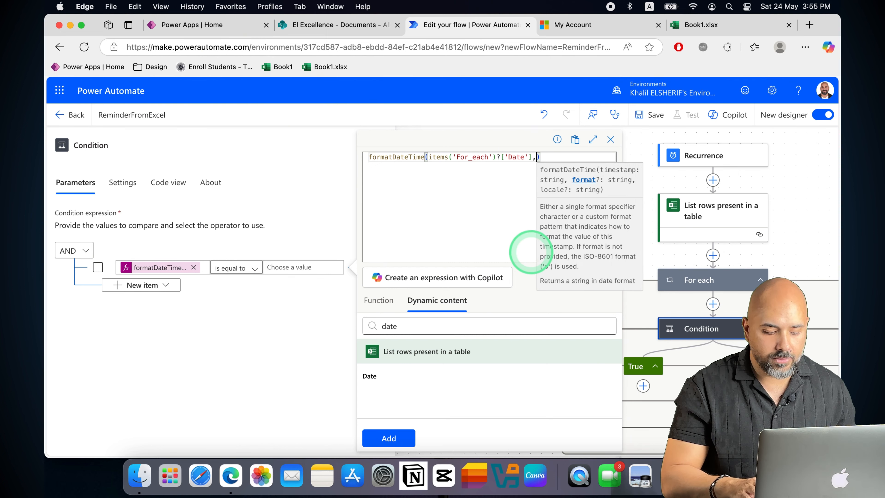
type("'MM/dd/yyyy'")
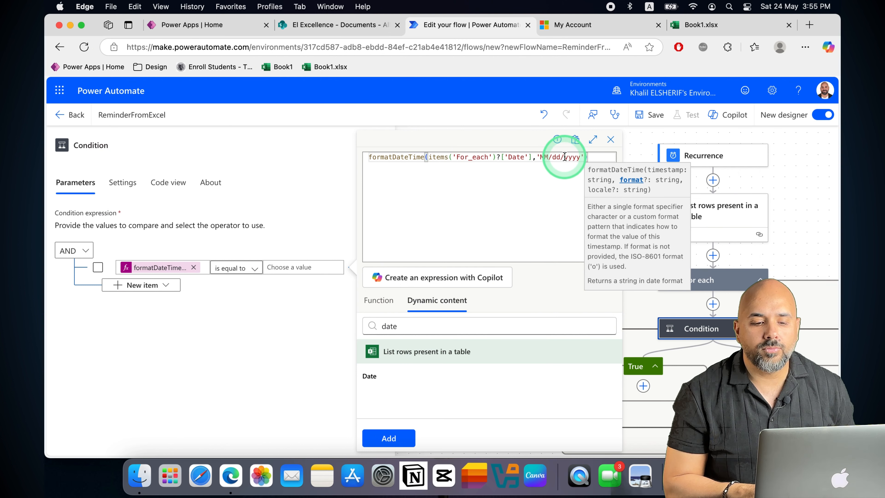
left_click_drag(562, 156, 579, 154)
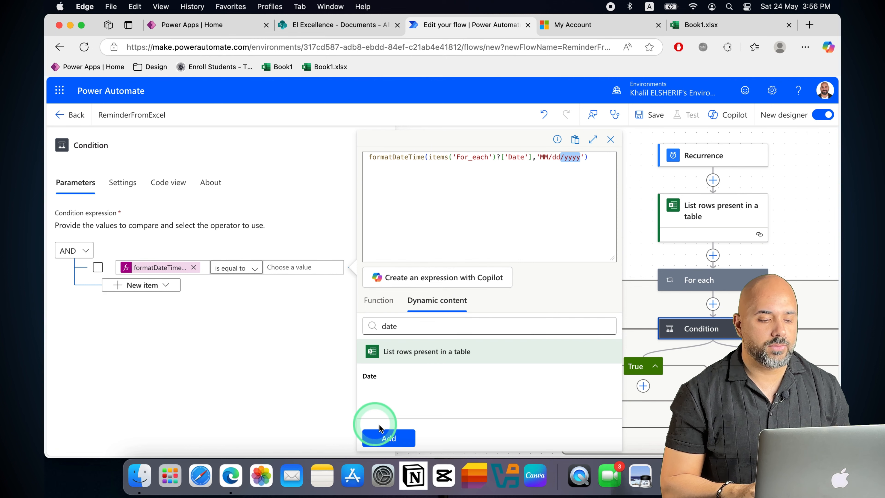
left_click(388, 438)
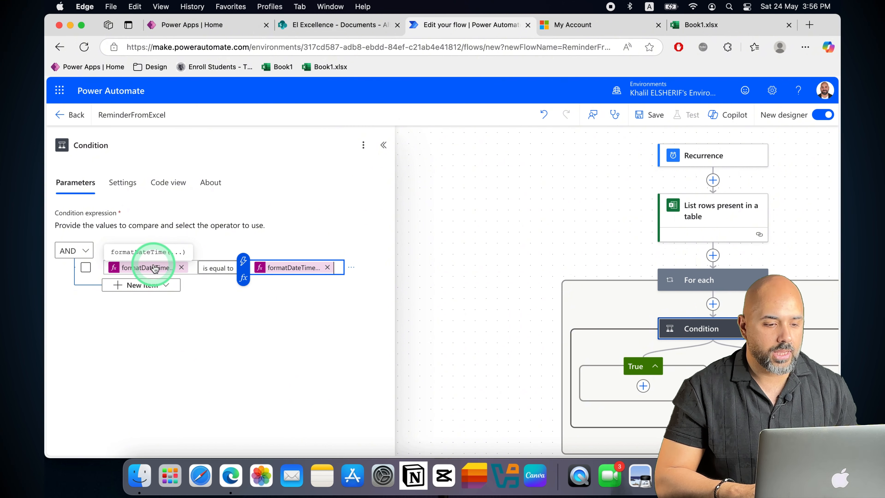
Step: Save the ReminderFromExcel flow and run a manual test of it
left_click(653, 116)
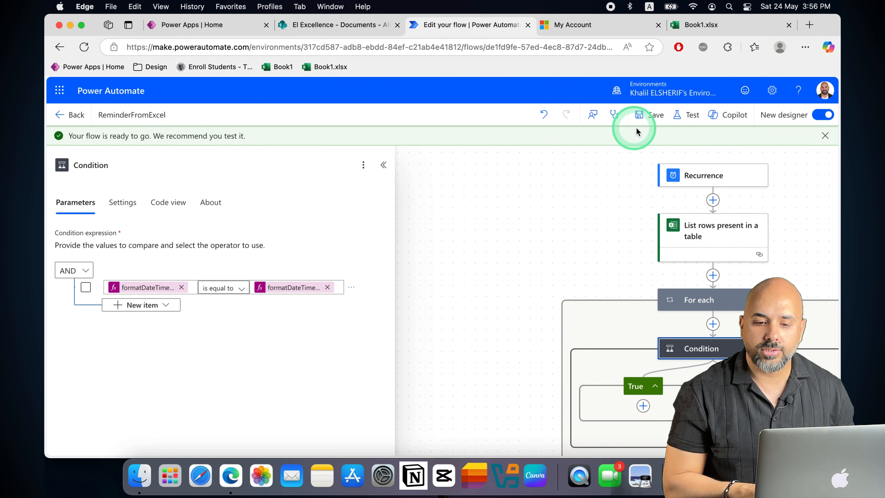
left_click(690, 116)
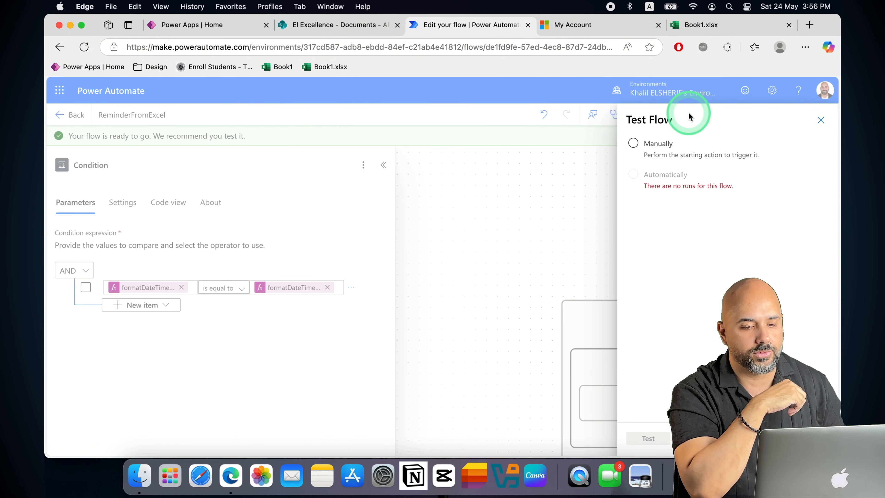
left_click(633, 143)
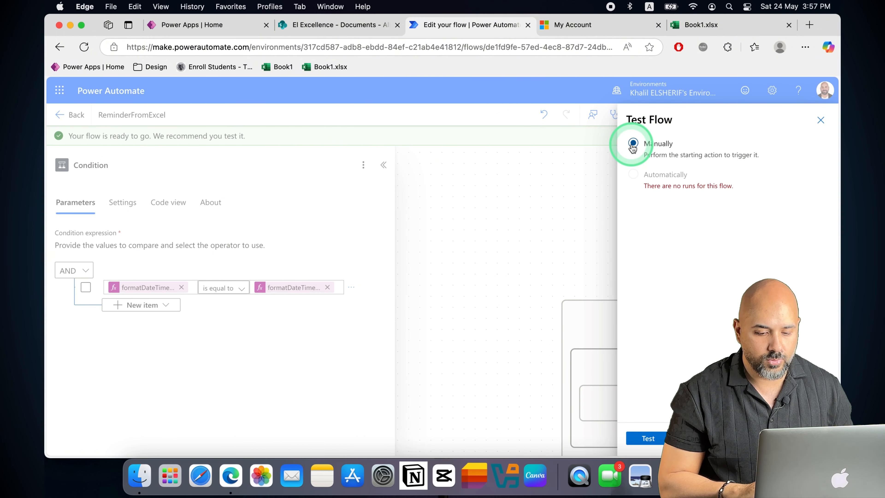
left_click(648, 438)
left_click(644, 430)
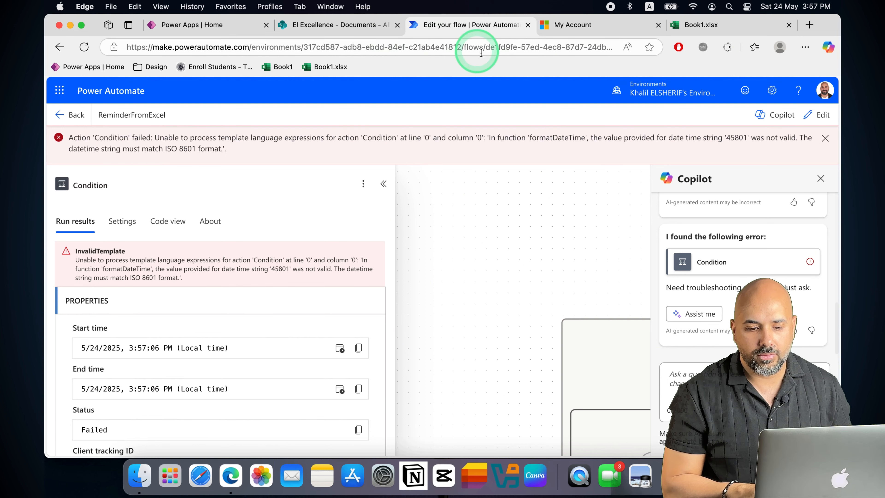
Step: Close the Copilot pane over the test run results and return the flow to editing
left_click(821, 179)
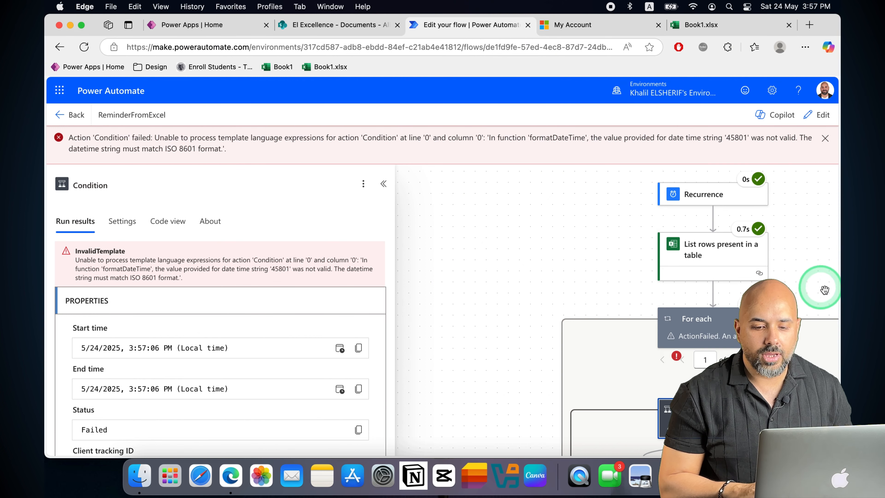
left_click_drag(826, 291, 752, 257)
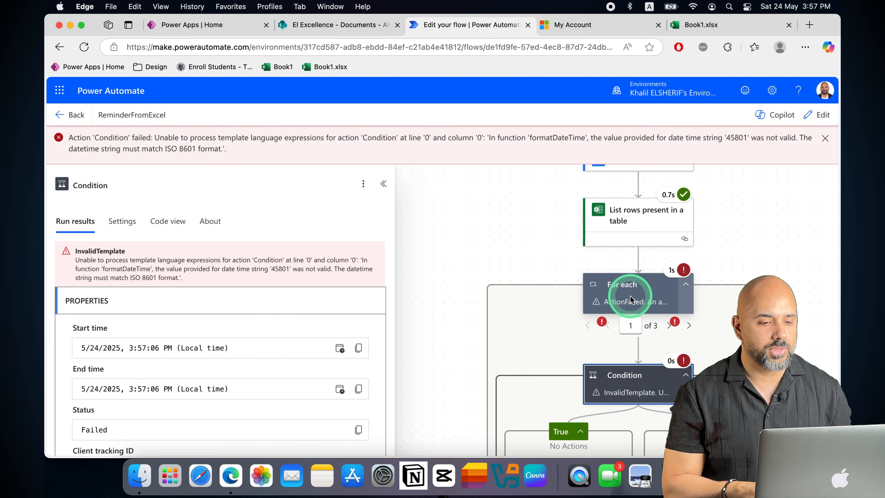
left_click(818, 119)
Step: Add the DateTime Format parameter to List rows present in a table and set it to ISO 8601
left_click(649, 177)
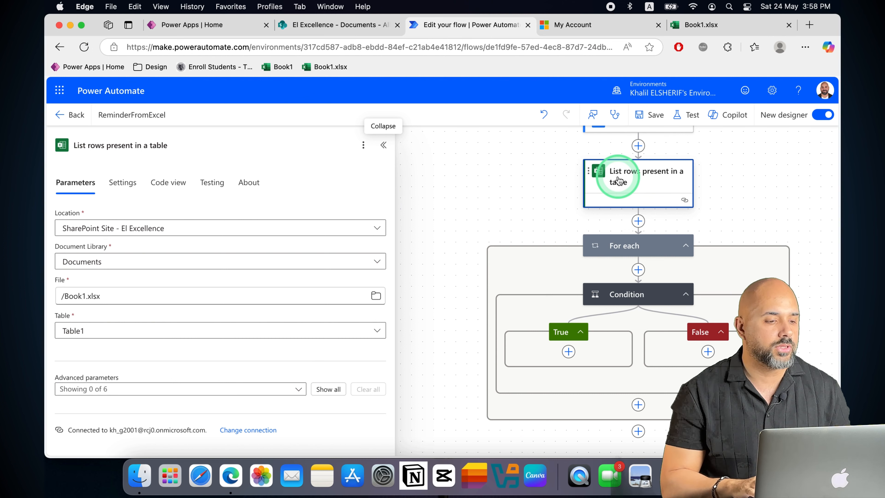
left_click(297, 388)
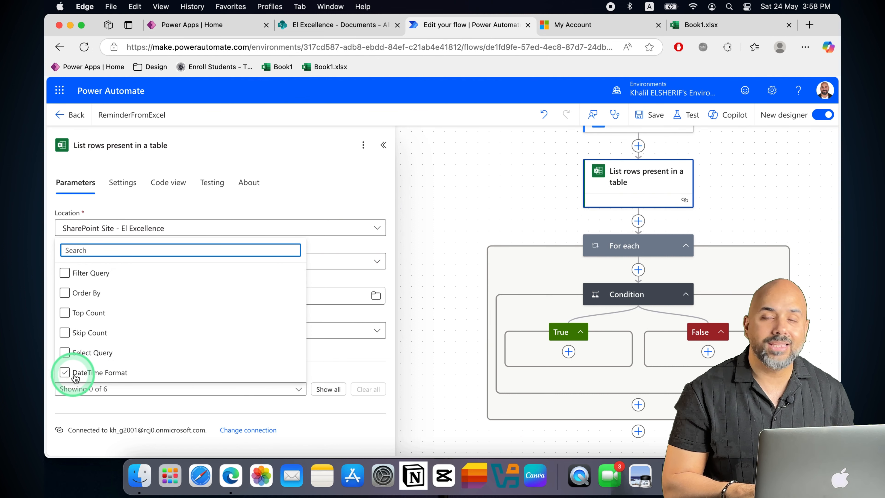
left_click(340, 375)
scroll(296, 360, "down", 1)
left_click(146, 406)
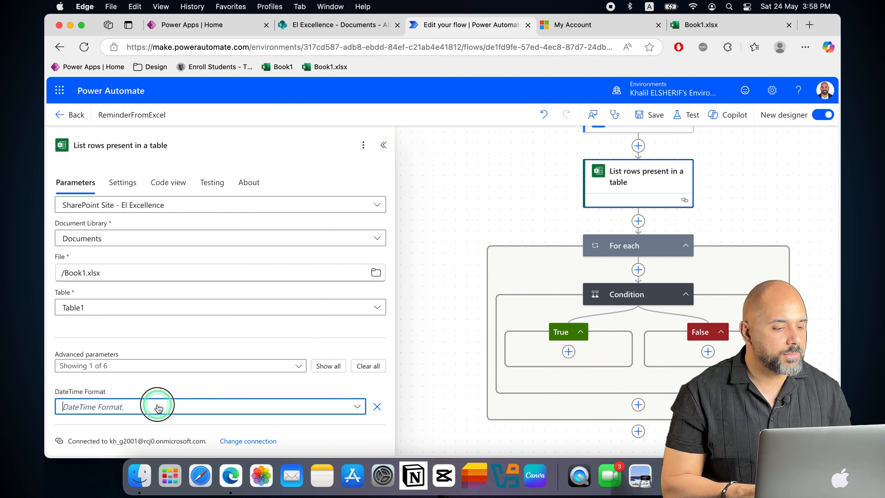
left_click(93, 350)
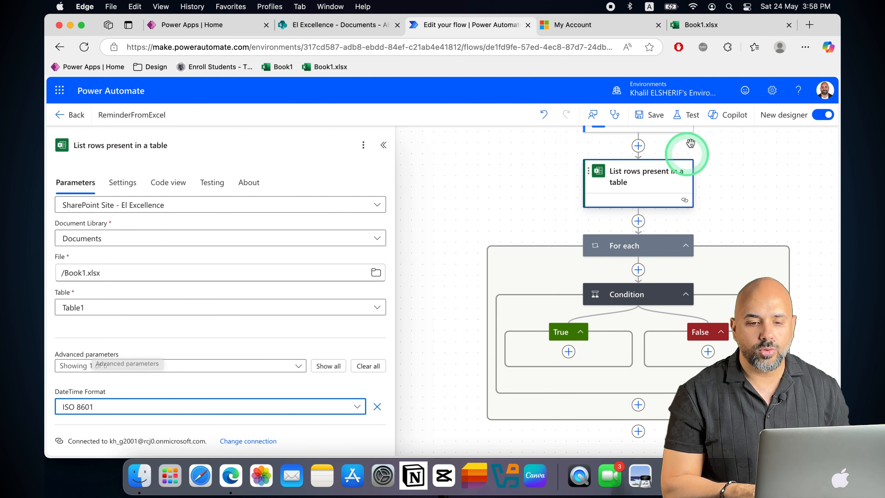
Step: Save the flow with the new date format and run a manual test
left_click(655, 114)
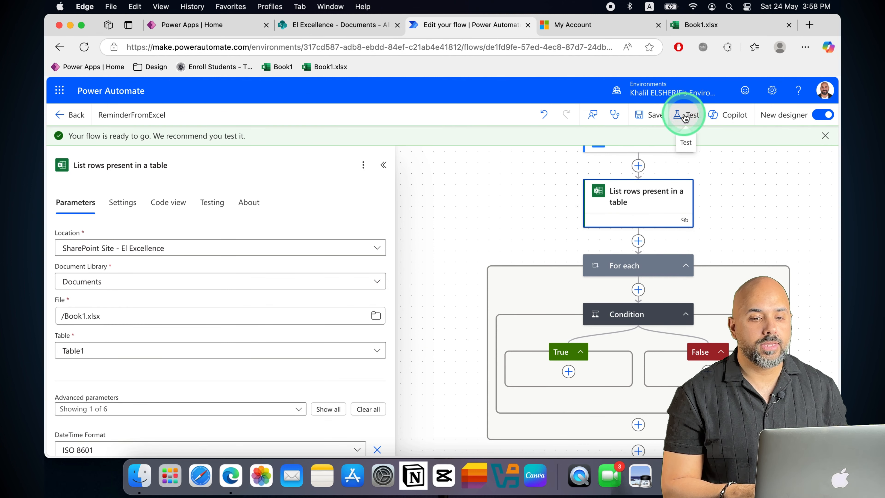
left_click(684, 117)
left_click(633, 143)
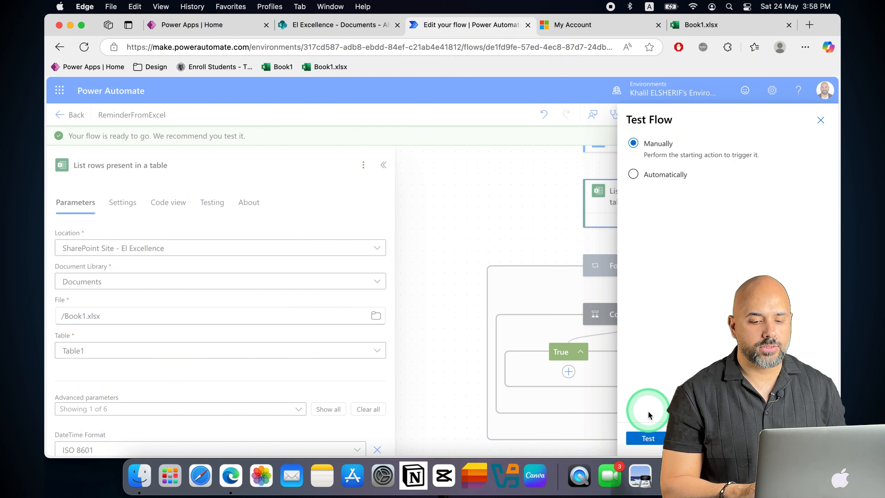
left_click(648, 436)
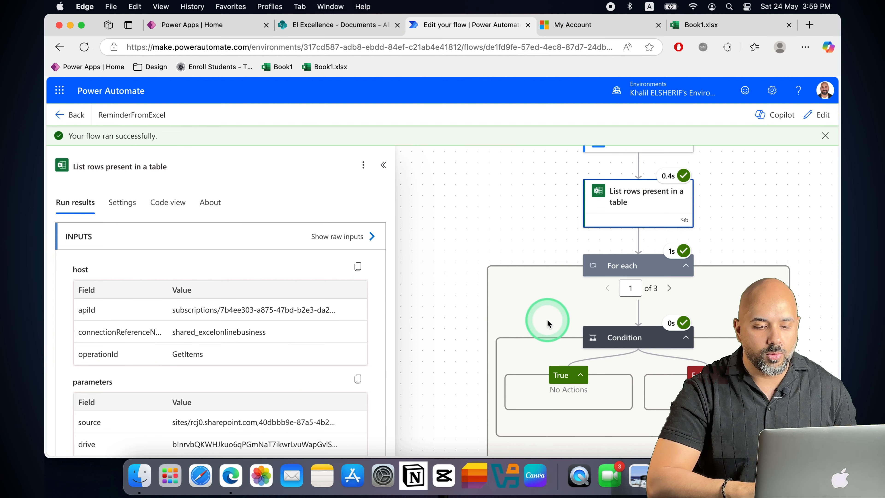
Step: Examine the Condition's expression result in the run results for each of the three For each iterations
scroll(551, 304, "up", 1)
scroll(549, 302, "down", 2)
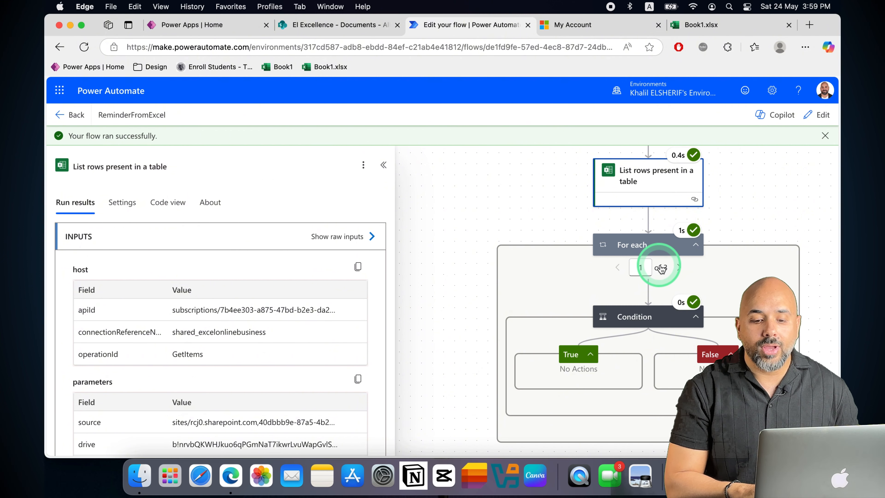
left_click(654, 314)
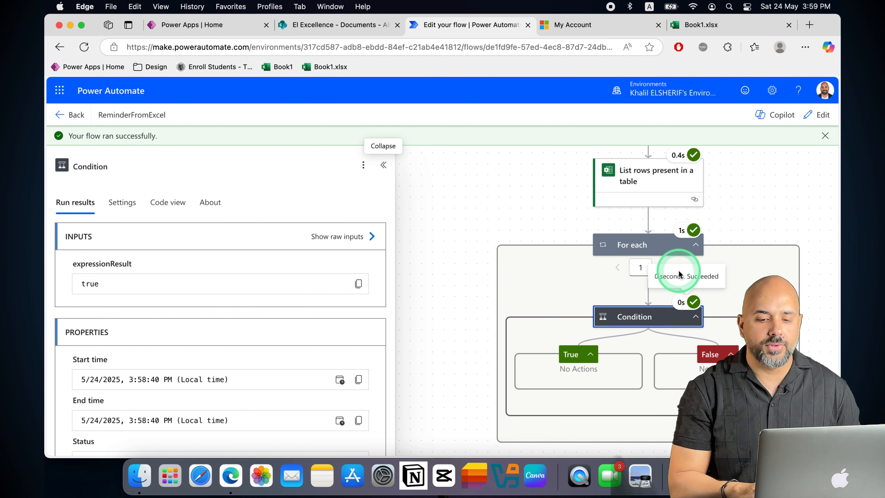
left_click(679, 268)
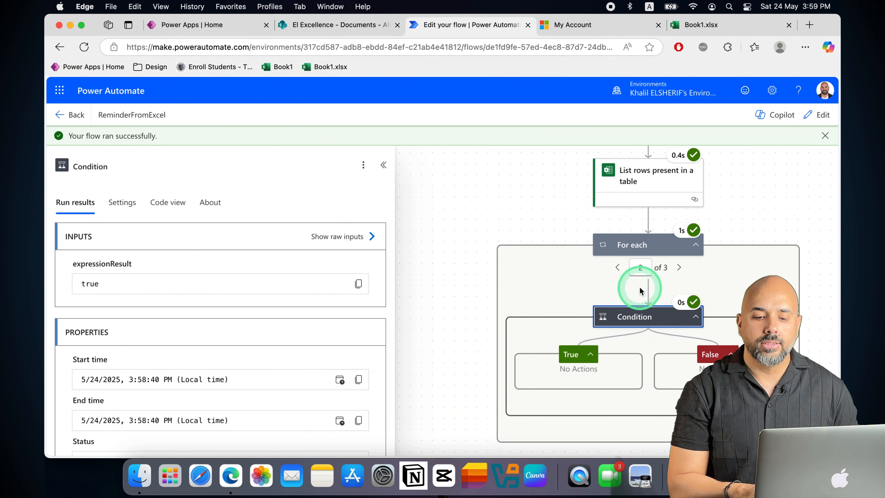
left_click(679, 267)
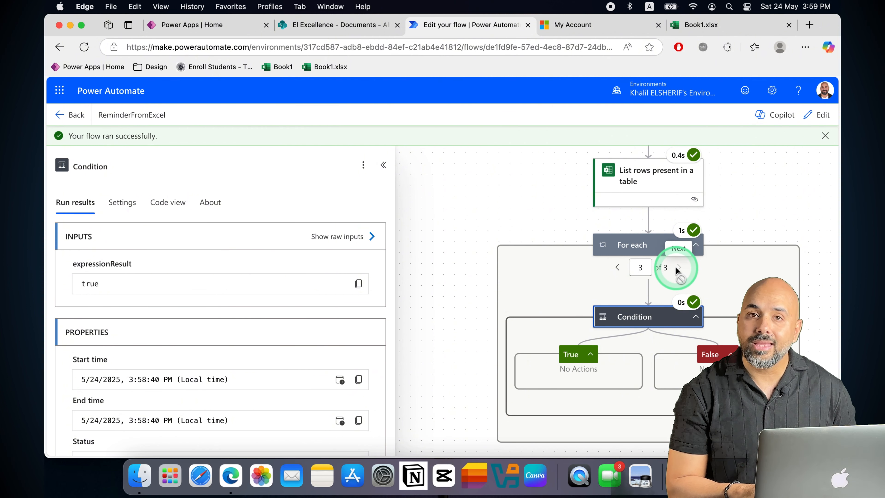
left_click(675, 303)
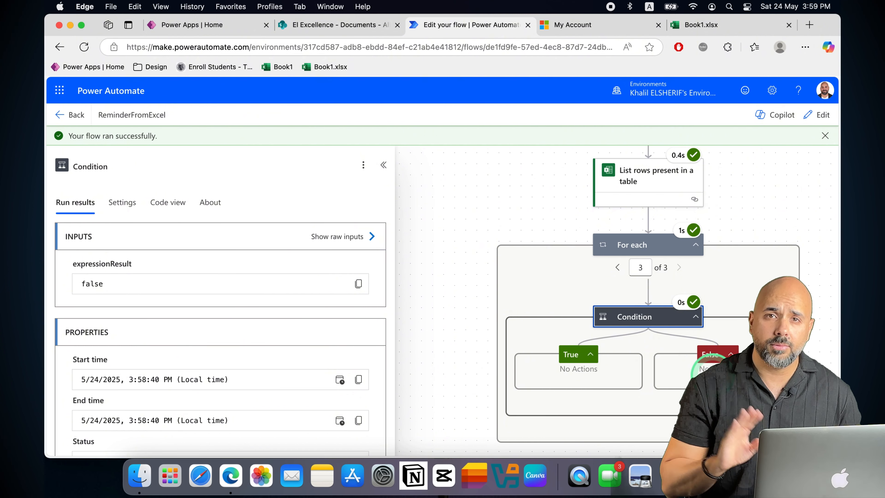
Step: Return the flow to editing and add a Send an email (V2) action to the Condition's True branch
left_click(820, 121)
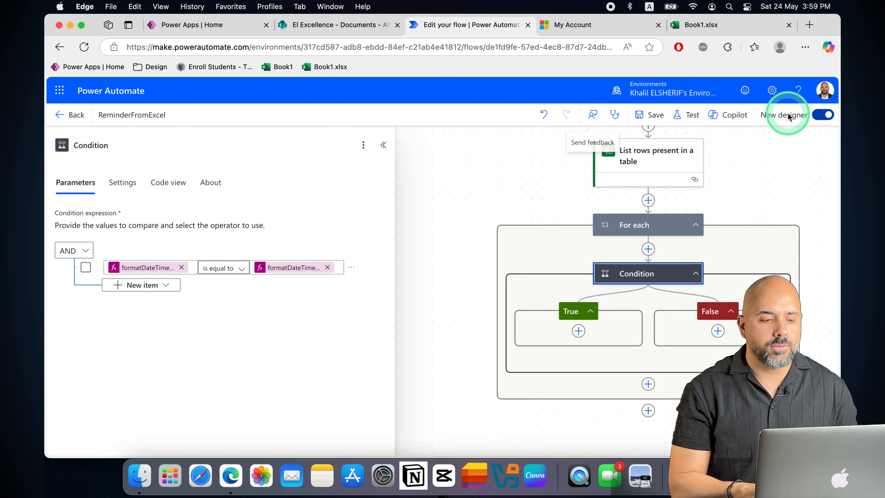
left_click(578, 331)
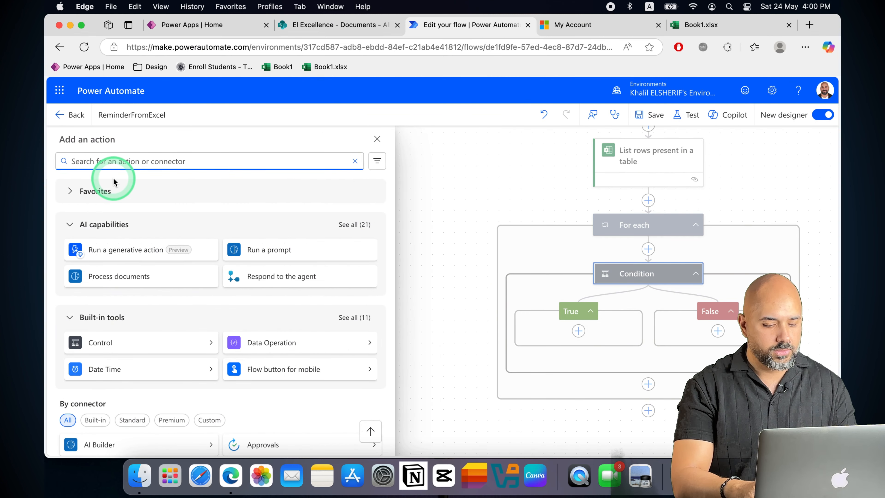
type("ema")
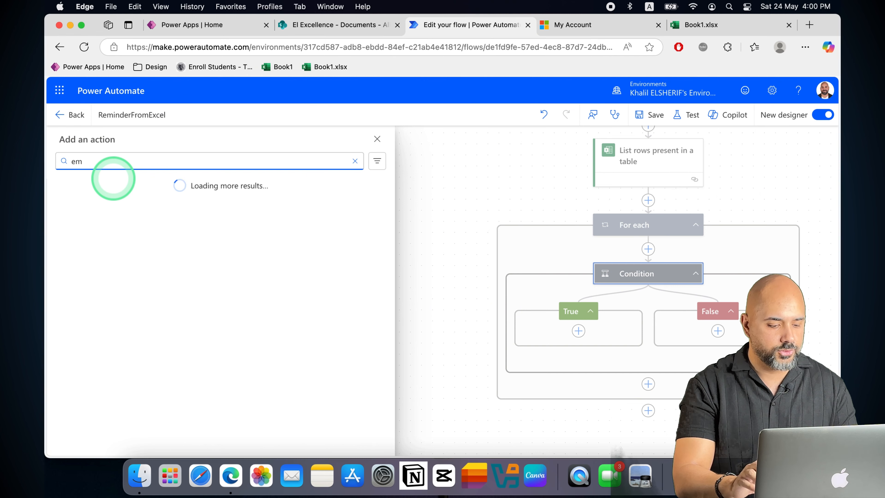
key("BackSpace")
key("BackSpace")
type("send email")
left_click(118, 234)
Step: Switch the email's To field to dynamic content and fill it with the Email column from the Excel table
left_click(178, 231)
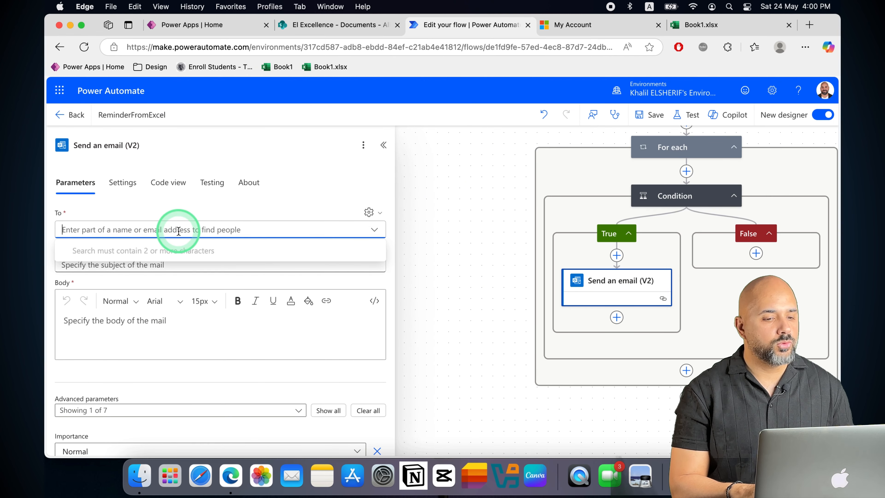
left_click(375, 230)
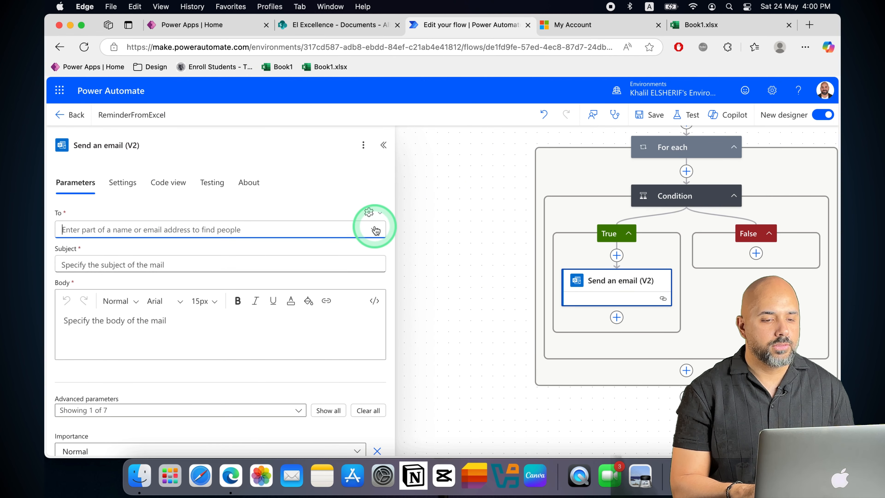
left_click(368, 213)
left_click(349, 228)
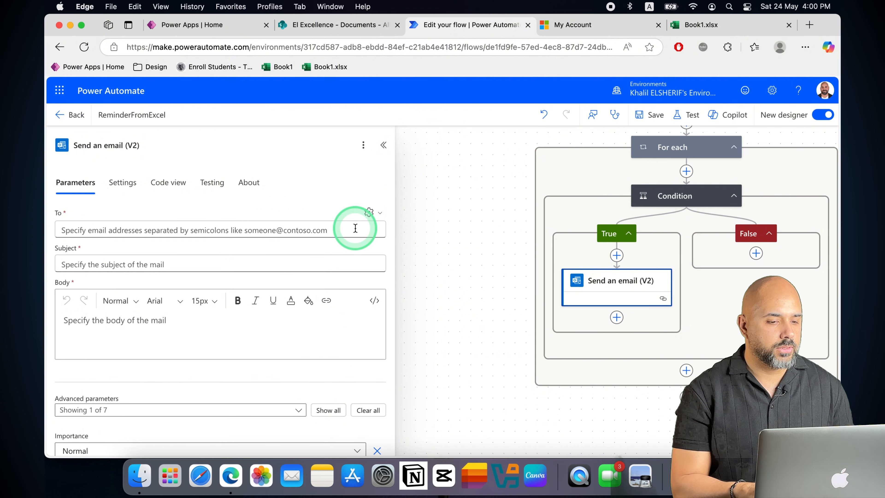
left_click(387, 226)
left_click(382, 227)
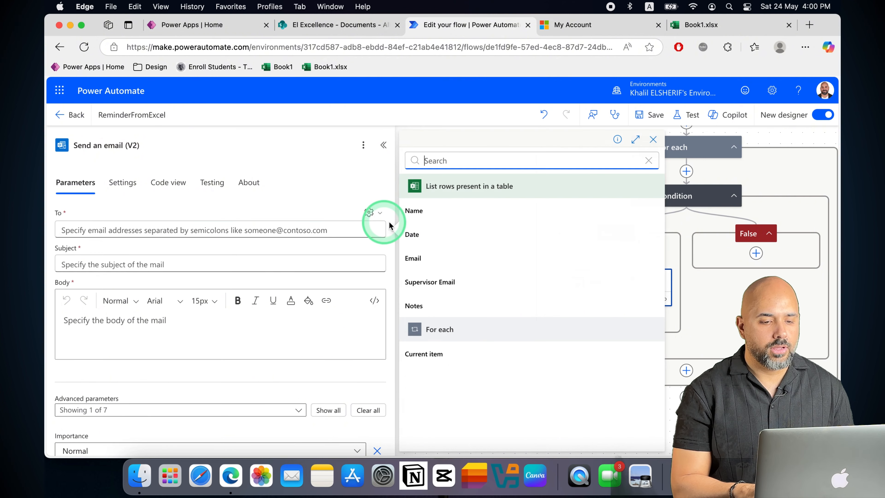
left_click(422, 260)
Step: Set the email subject to an emoji followed by "Reminder |" and the Notes column from the Excel table
left_click(115, 264)
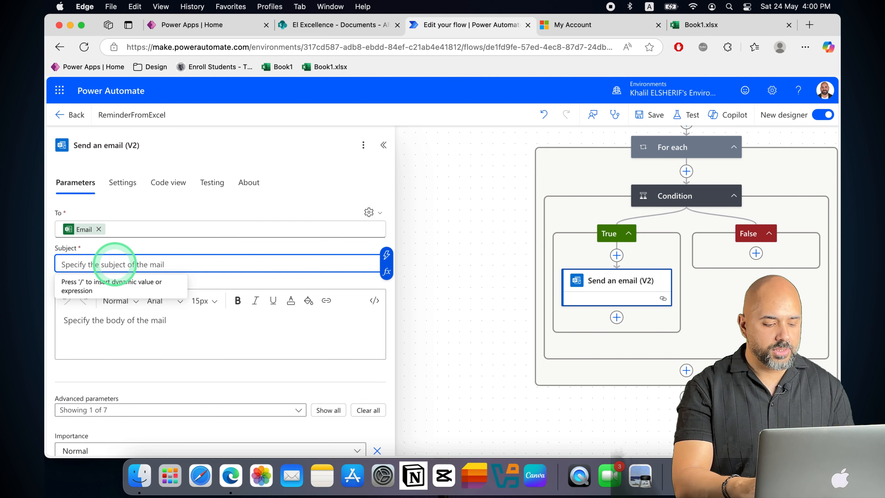
key("ctrl+super+space")
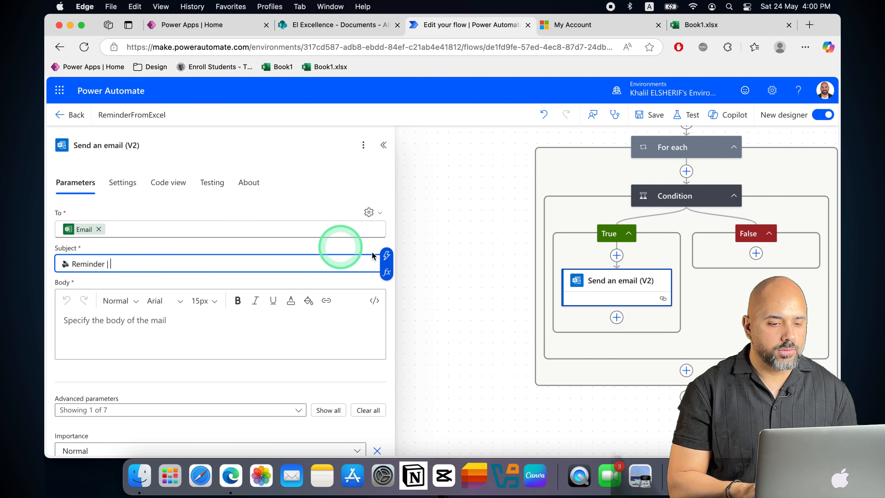
left_click(387, 257)
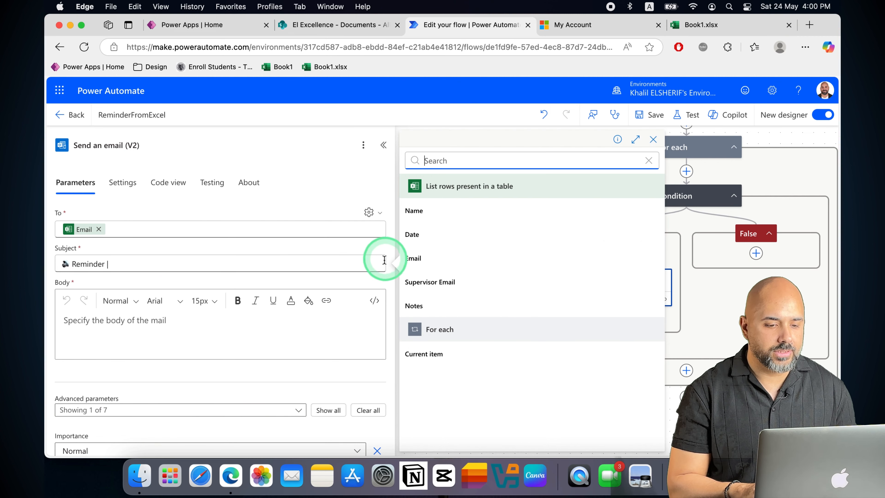
left_click(432, 300)
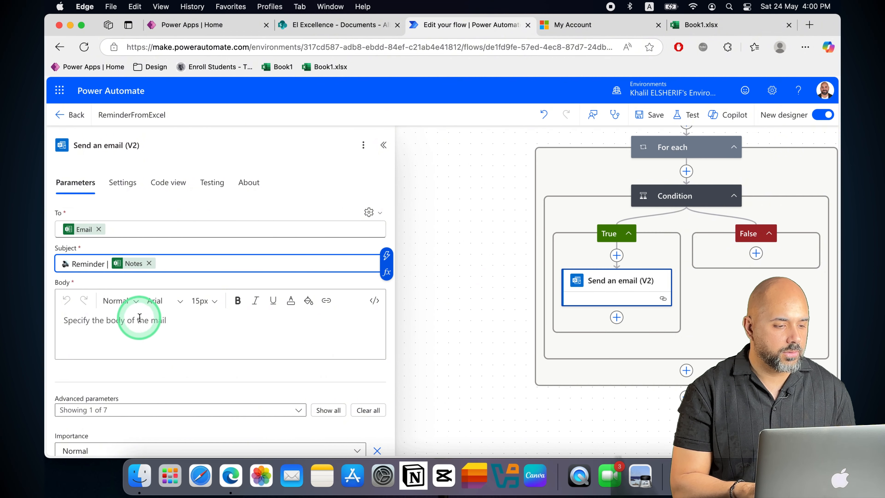
Step: Insert the Notes column from the Excel table as the email body
left_click(87, 323)
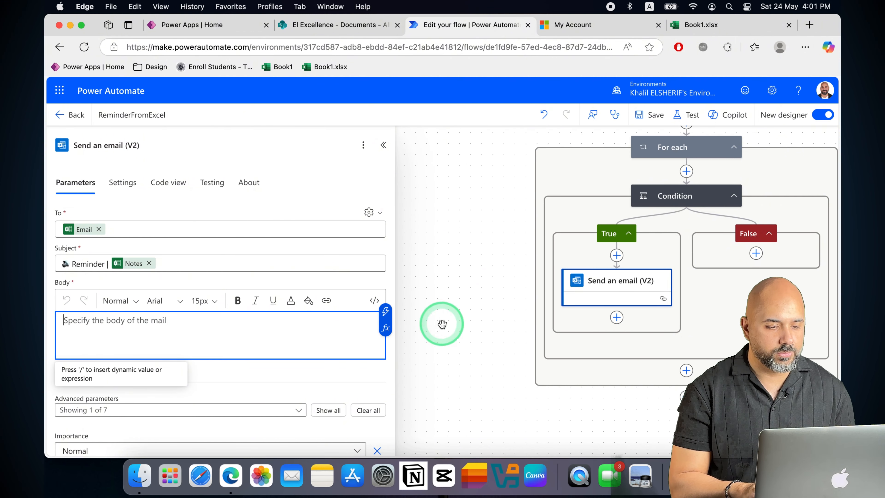
left_click(385, 311)
left_click(415, 309)
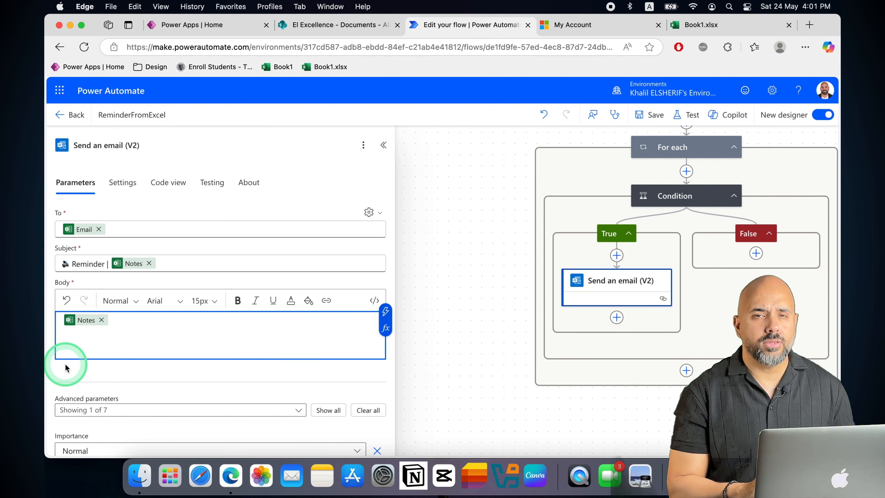
Step: Add the CC advanced parameter to the Send an email (V2) action
scroll(175, 342, "down", 2)
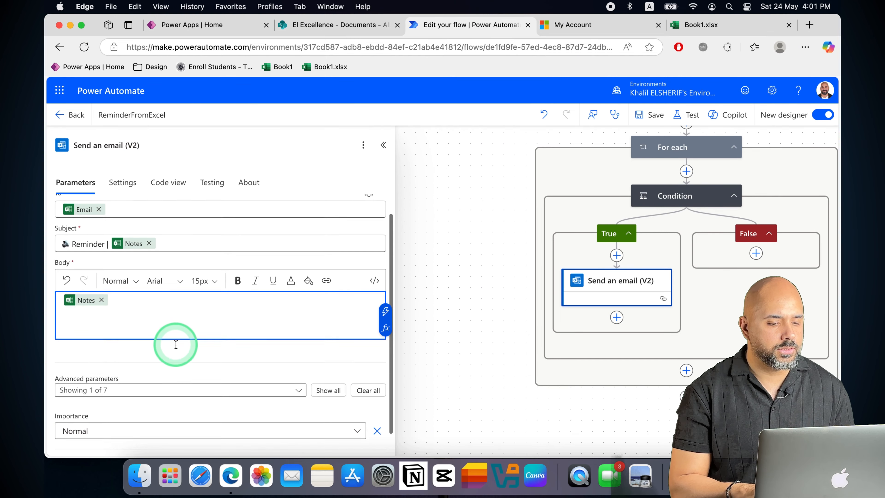
left_click(296, 366)
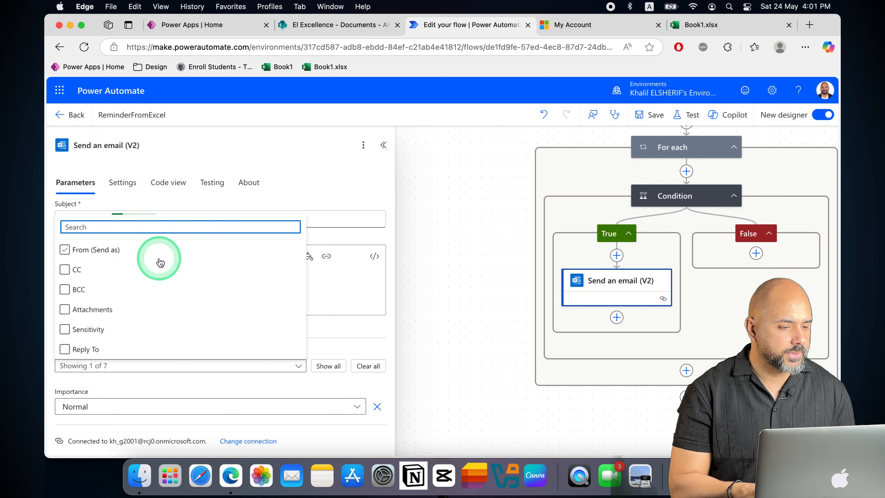
left_click(69, 272)
left_click(253, 386)
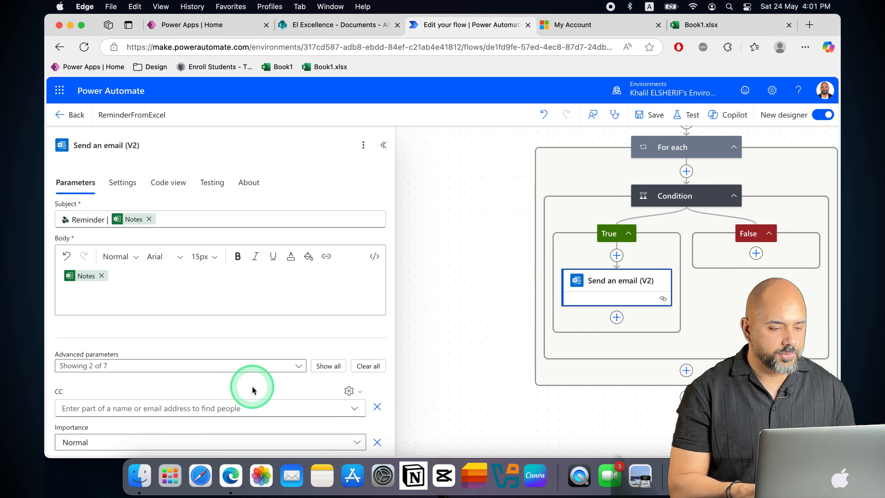
Step: Switch CC to dynamic content, fill it with the Supervisor Email column, and save the flow
scroll(240, 387, "down", 1)
left_click(223, 374)
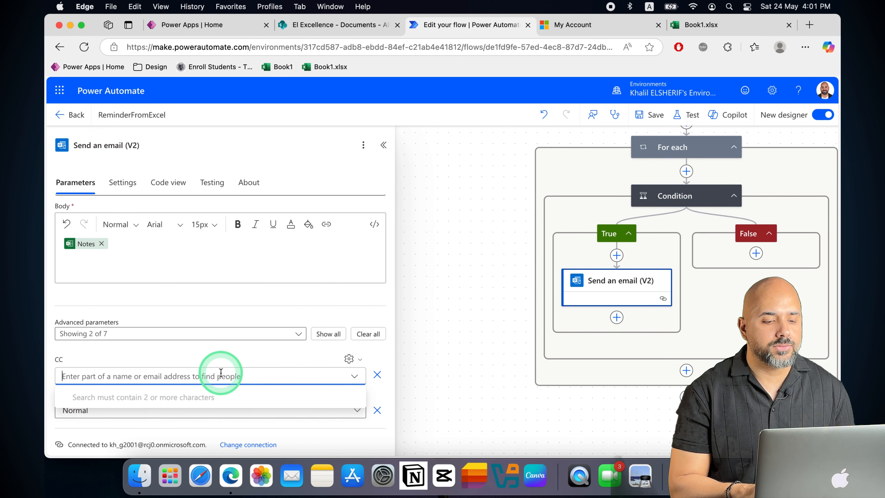
left_click(371, 372)
left_click(350, 359)
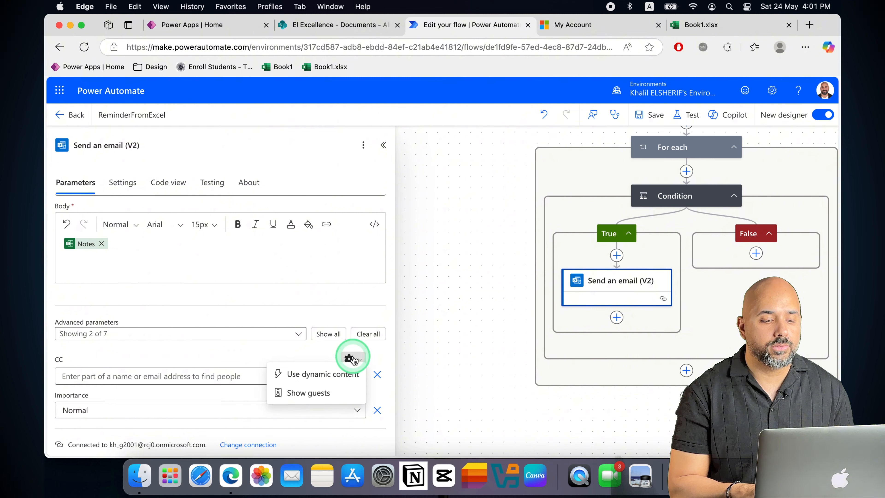
left_click(339, 377)
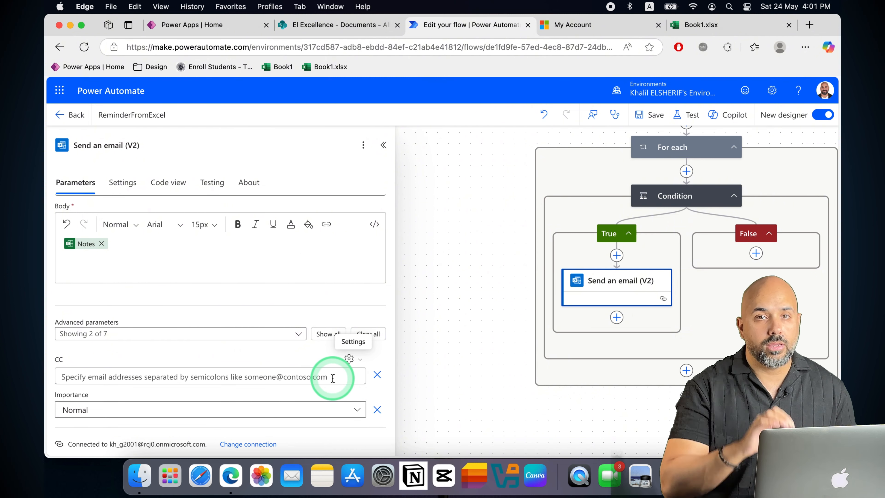
left_click(333, 377)
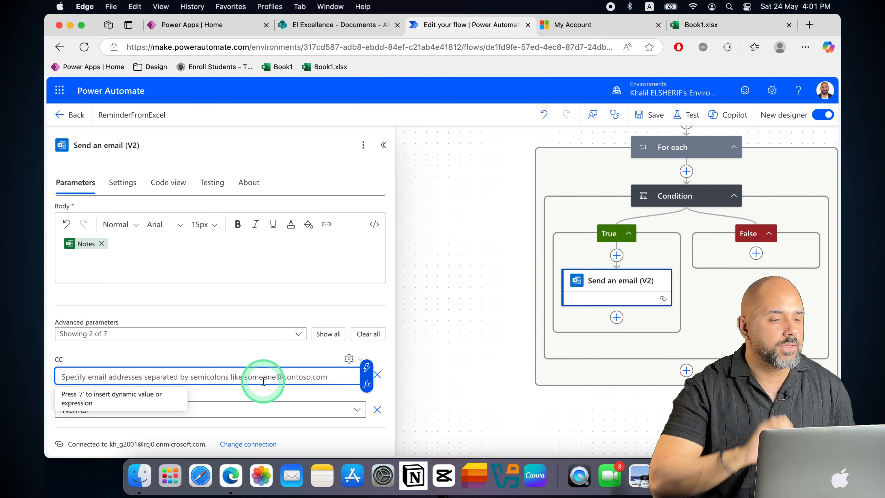
left_click(366, 367)
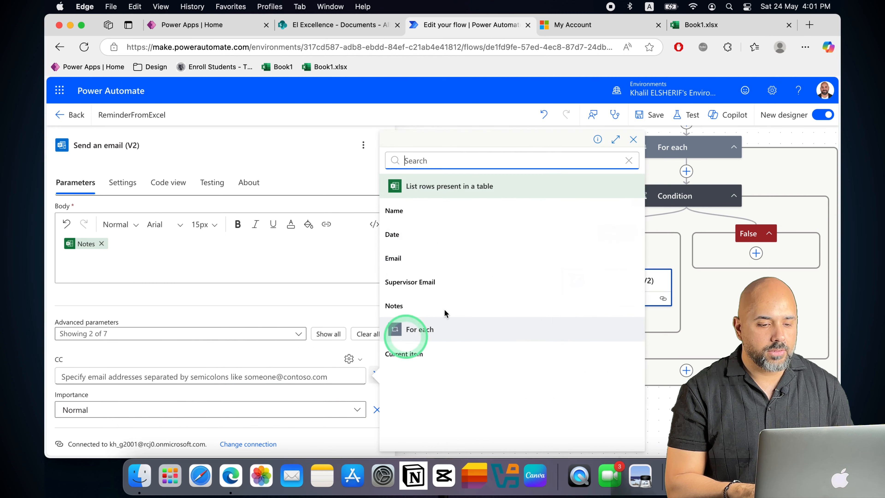
left_click(443, 283)
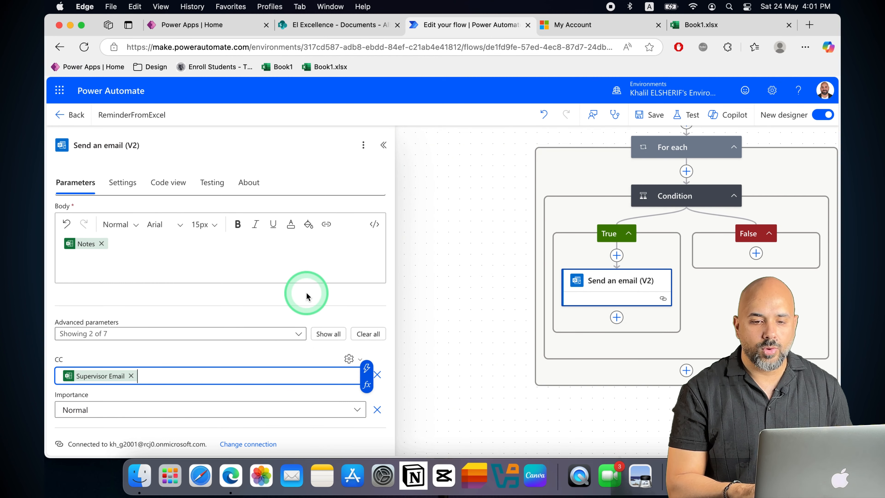
left_click(648, 115)
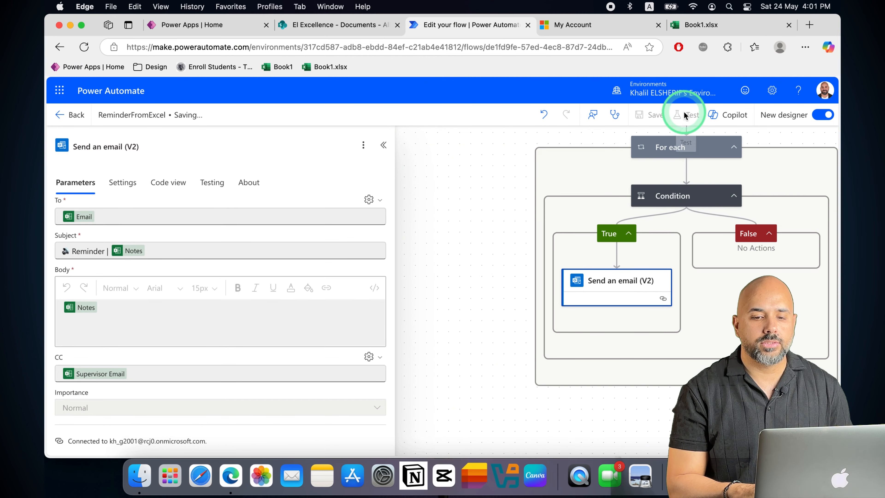
Step: Run a manual test of the saved ReminderFromExcel flow
left_click(684, 115)
left_click(633, 142)
left_click(662, 430)
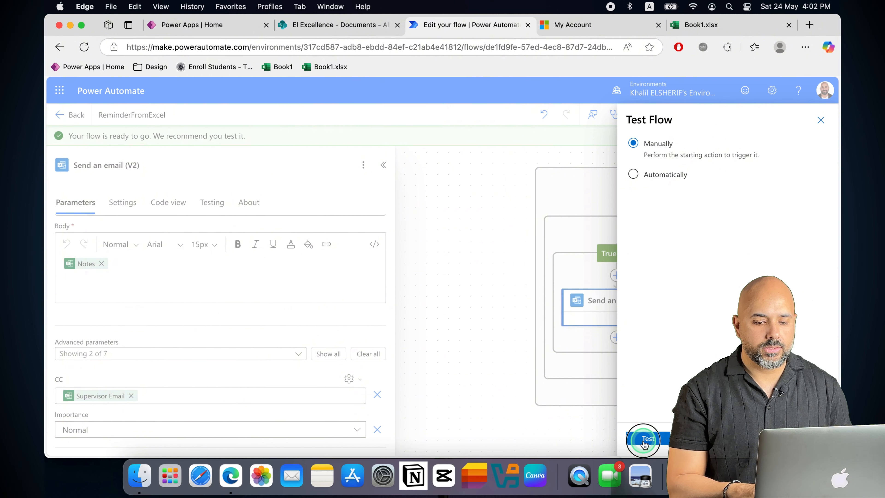
left_click(645, 427)
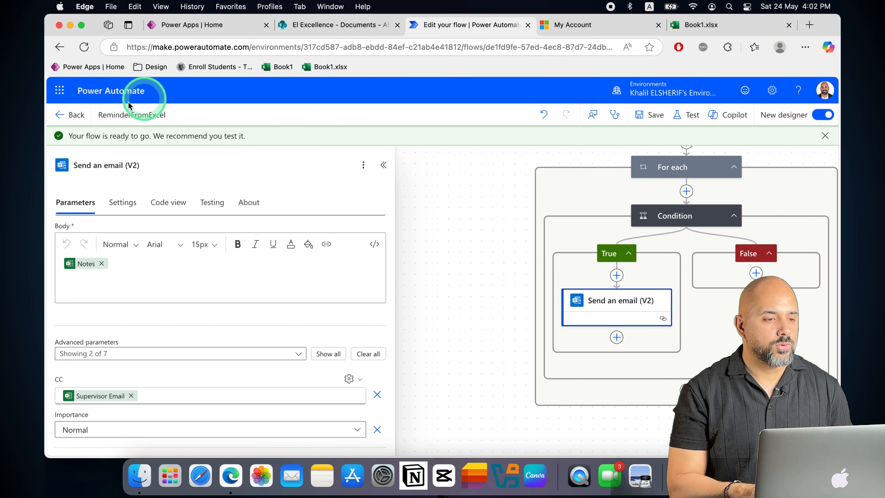
Step: Switch to Outlook and check the Note1 and Note2 reminder emails in the inbox
left_click(56, 93)
left_click(132, 161)
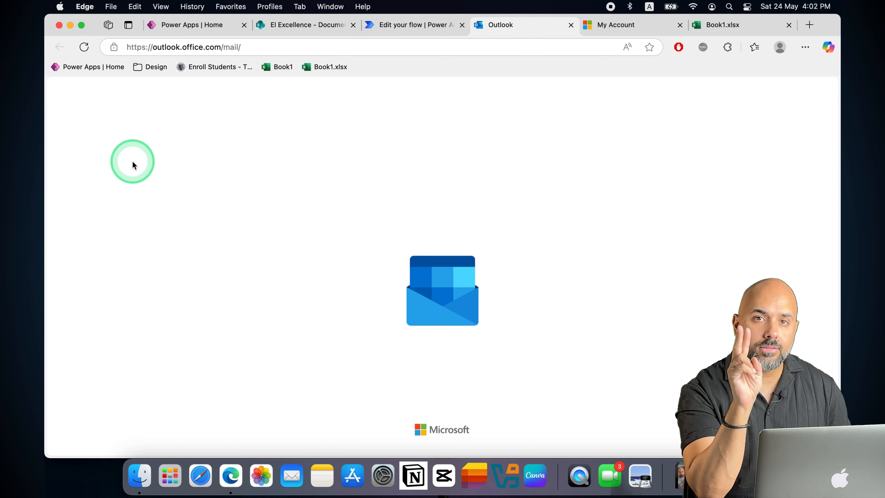
left_click(223, 257)
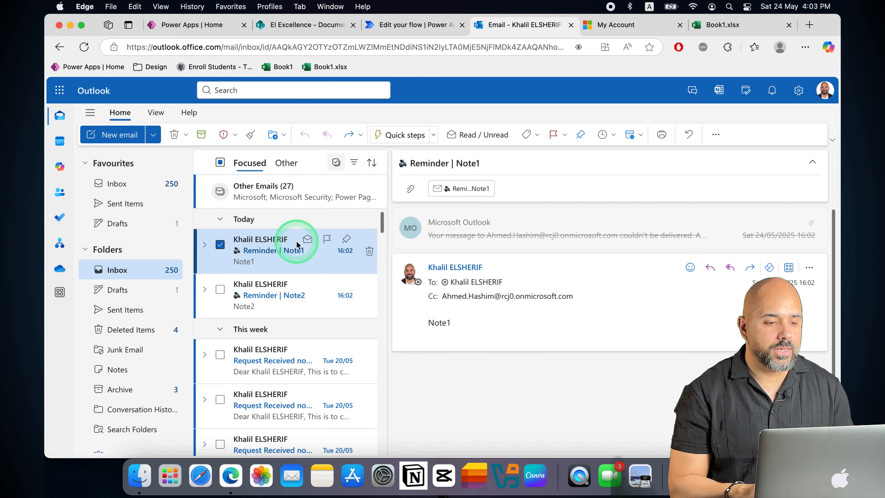
left_click(220, 245)
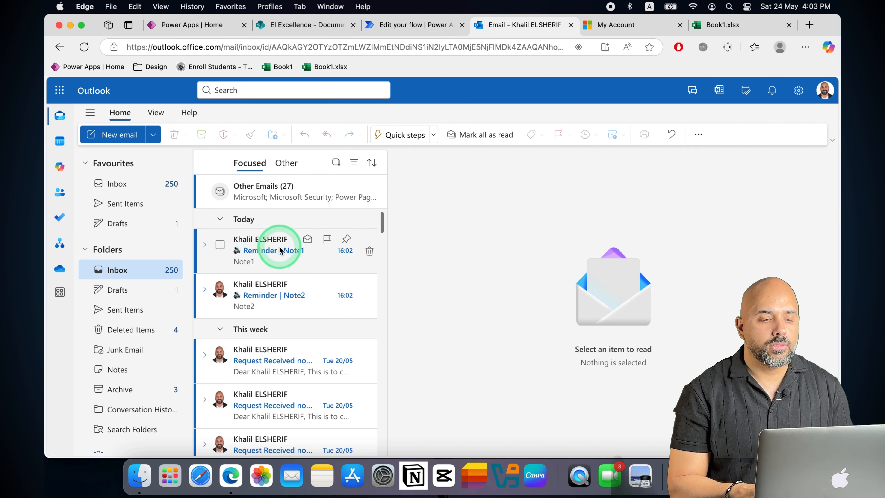
left_click(278, 258)
left_click(281, 303)
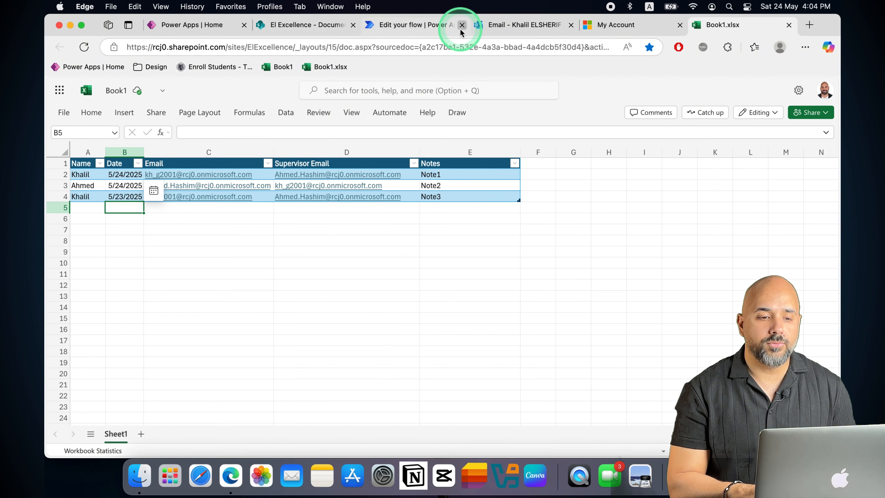
Step: Return to Power Automate, reopen the flow for editing, and inspect the Condition's utcNow date expression without changing it
left_click(415, 24)
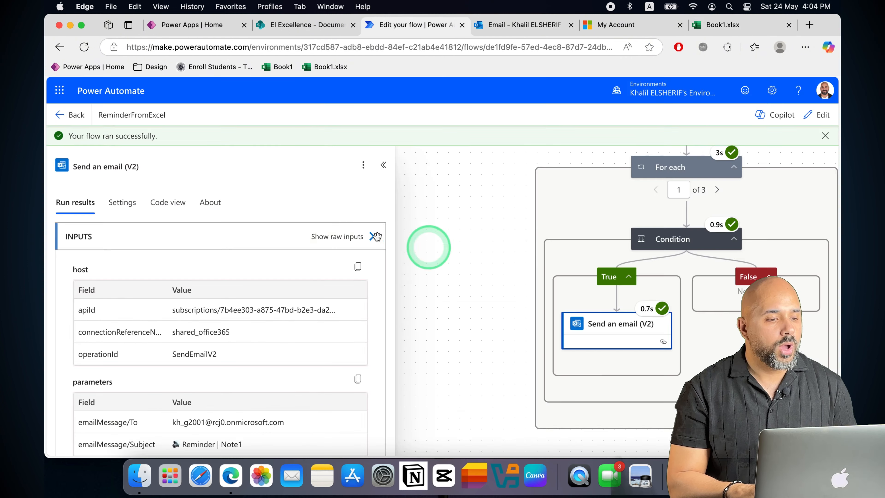
left_click(809, 116)
left_click(671, 196)
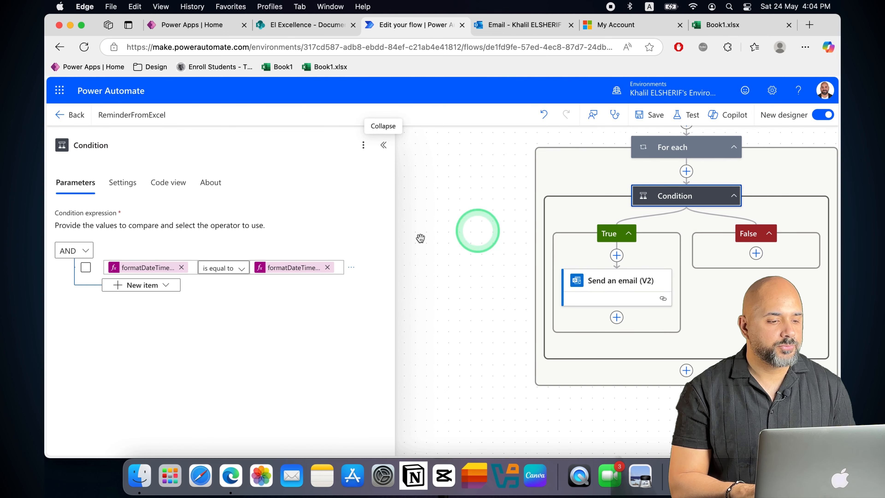
left_click(139, 267)
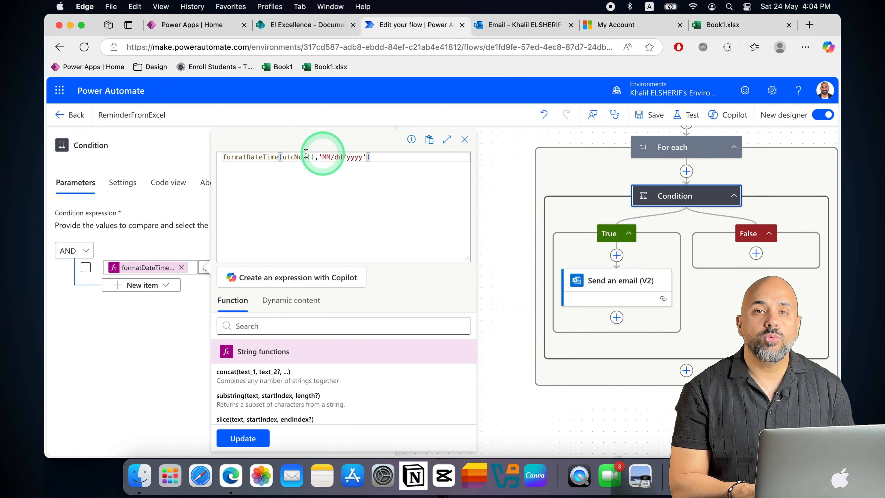
key("super+a")
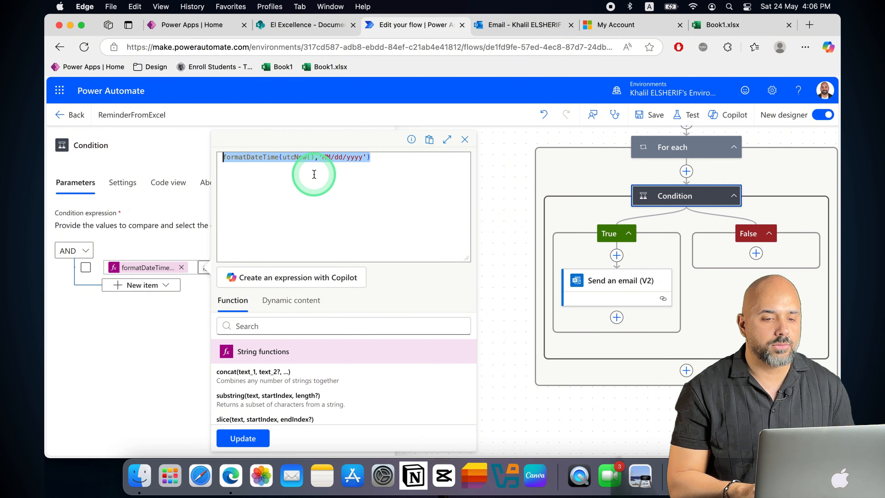
left_click(465, 139)
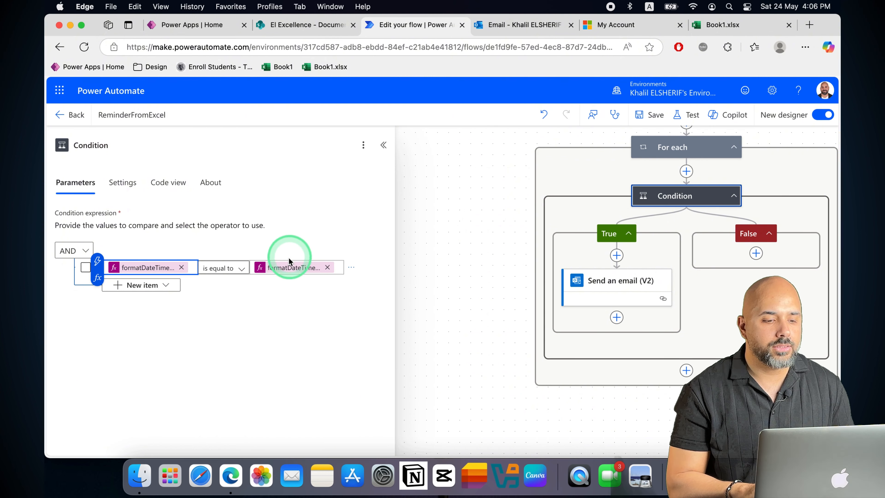
Step: Replace the Condition's Excel-date expression, on the other side of "is equal to", with an empty addDays() function
left_click(315, 265)
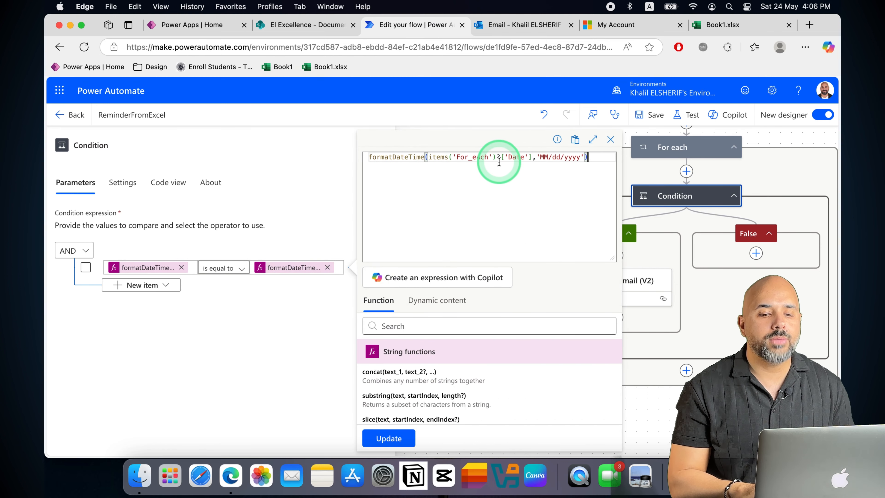
left_click_drag(589, 158, 262, 174)
key("BackSpace")
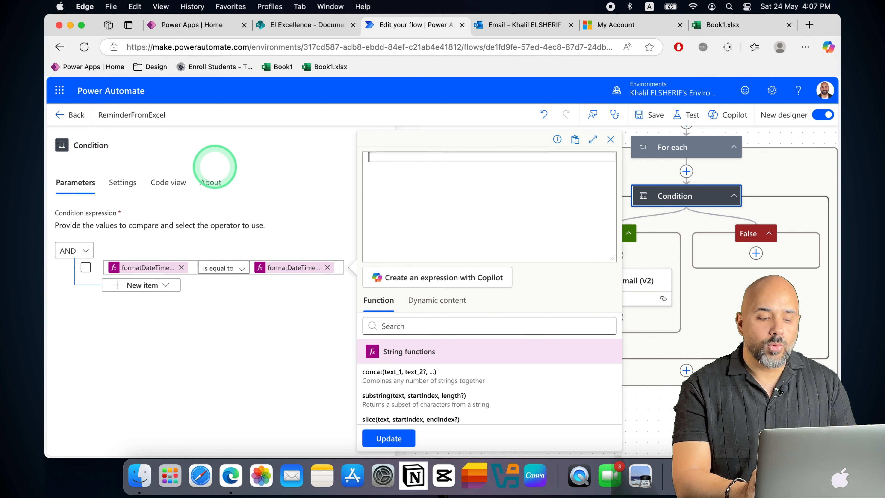
type("add")
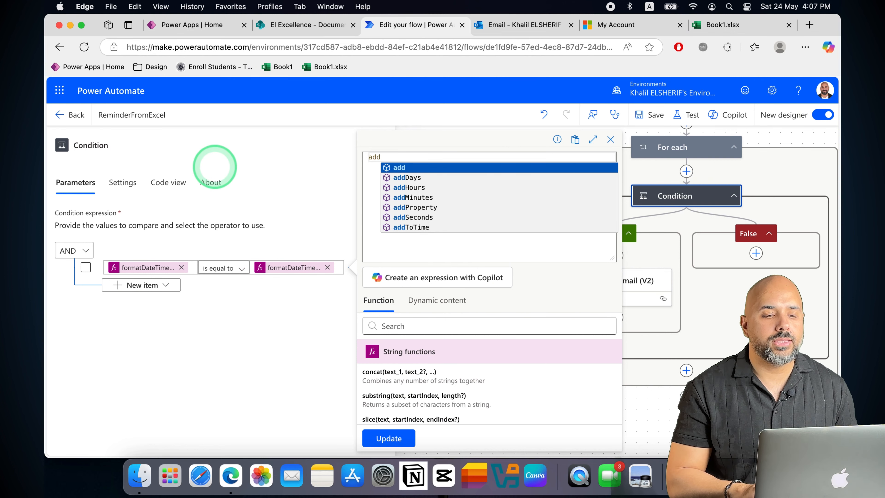
left_click(421, 178)
type("(")
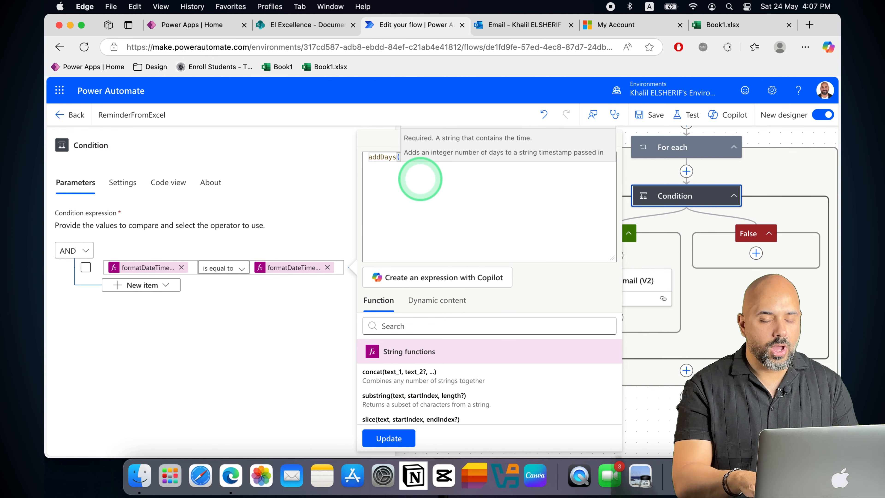
type(")")
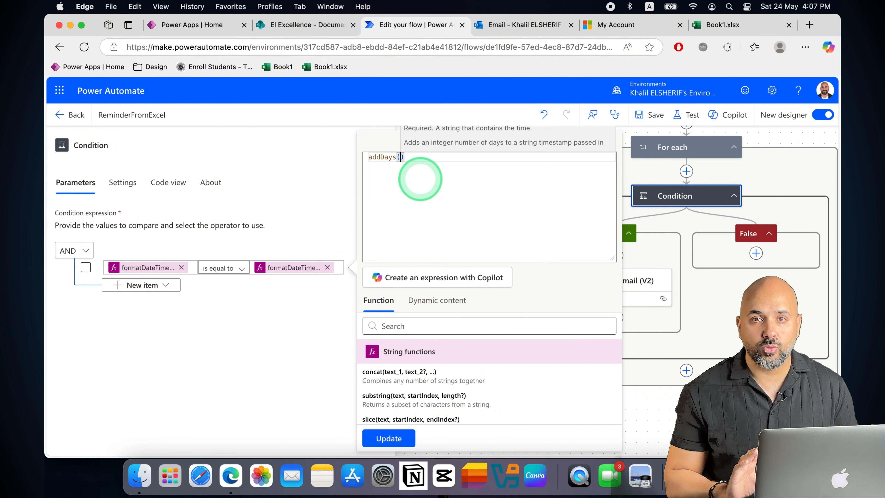
Step: Insert the Date column from List rows present in a table as the timestamp argument of addDays()
left_click(444, 301)
left_click(428, 327)
type("d")
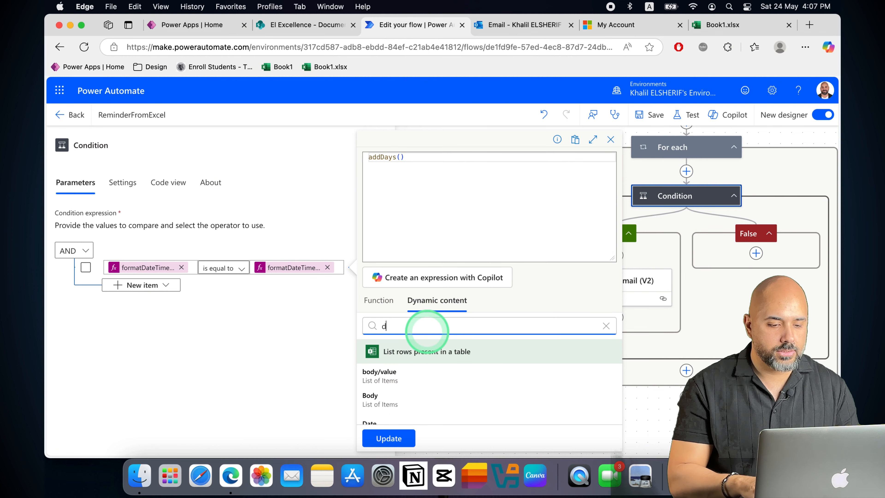
type("ate")
left_click(398, 376)
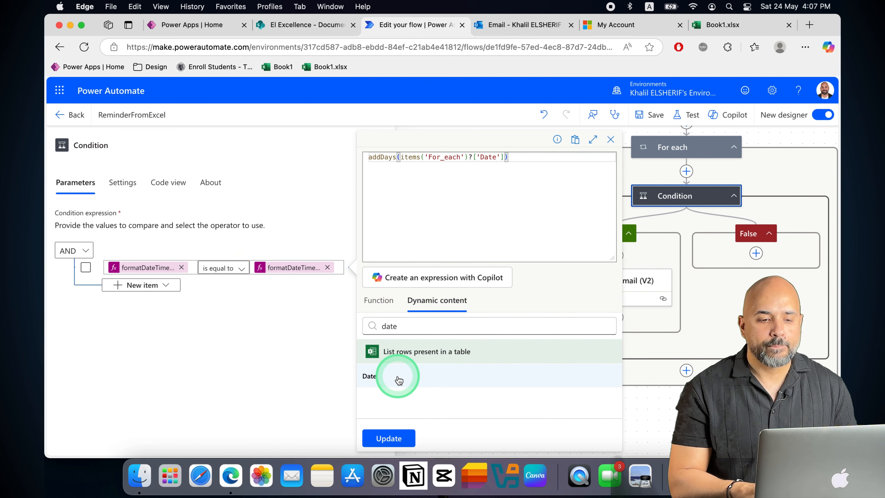
Step: Complete addDays() with -1 days and the format 'MM/dd/yyyy', and update the condition's expression
left_click(518, 186)
type(",")
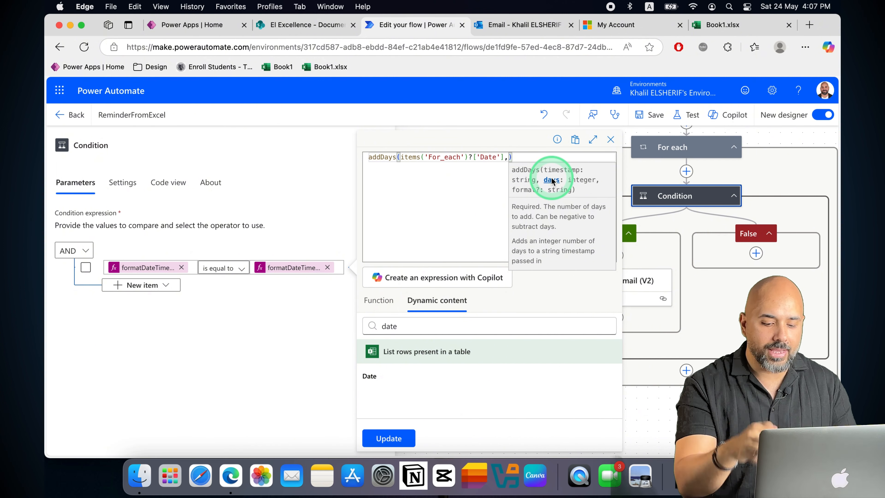
type("-1,")
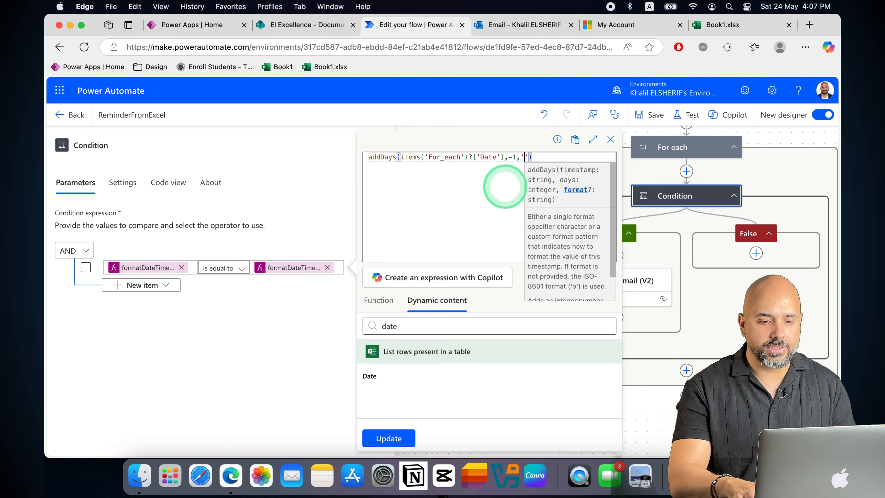
type("'MM/dd/yyyy'")
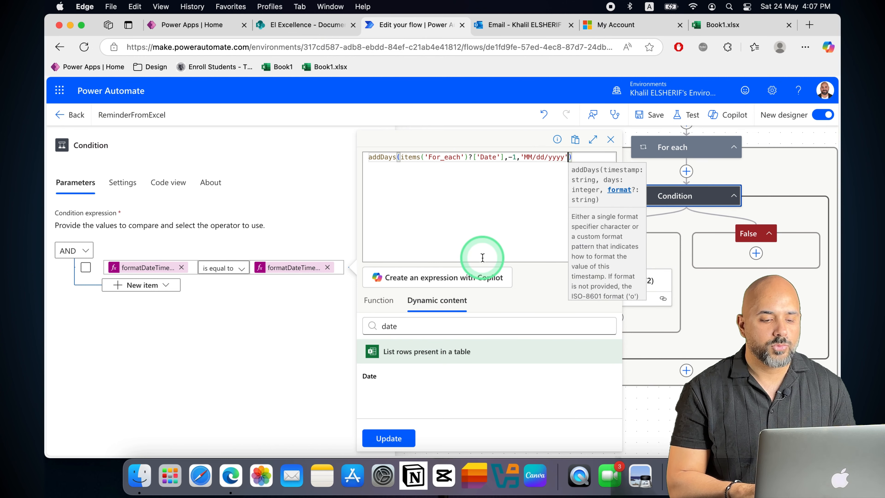
left_click(389, 438)
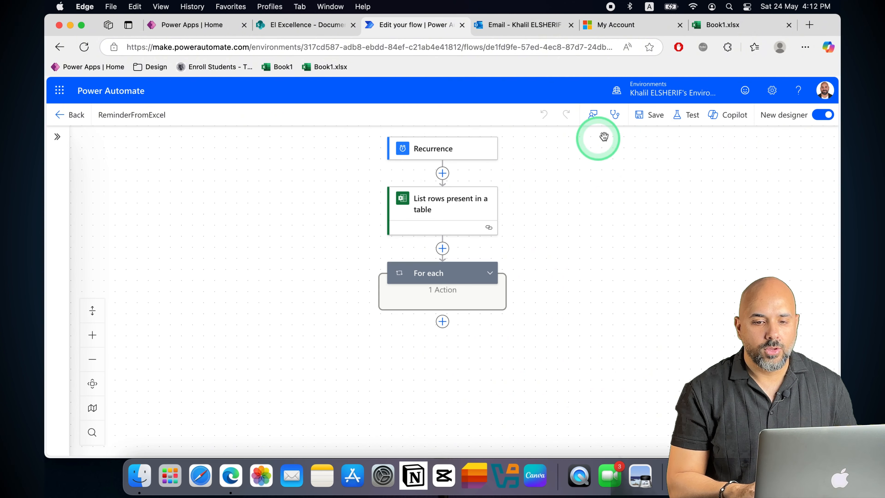
Step: Run the flow manually to test the day-before reminder condition
left_click(686, 115)
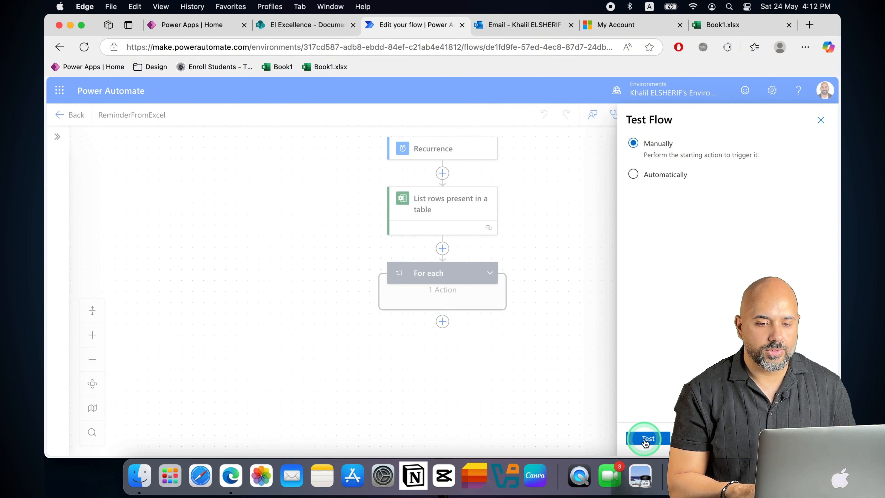
left_click(647, 438)
left_click(650, 436)
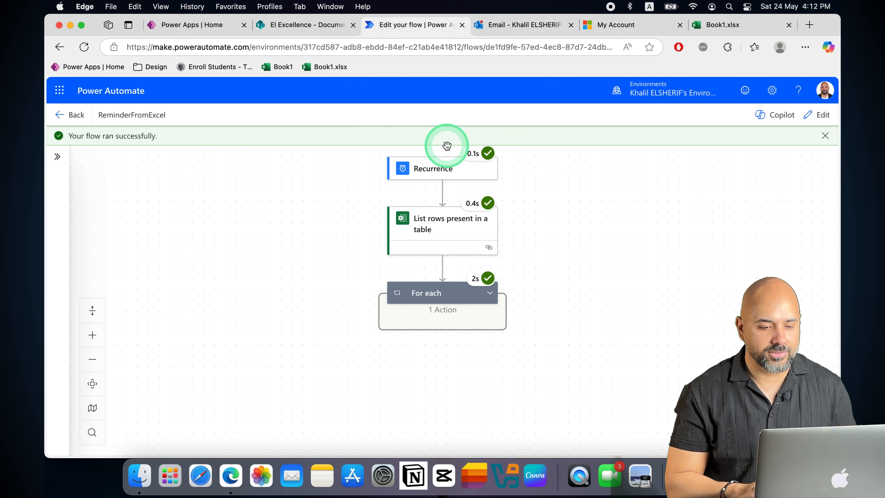
Step: Expand the For each loop and its Condition in the run results, and examine the email action in all three iterations
left_click(492, 293)
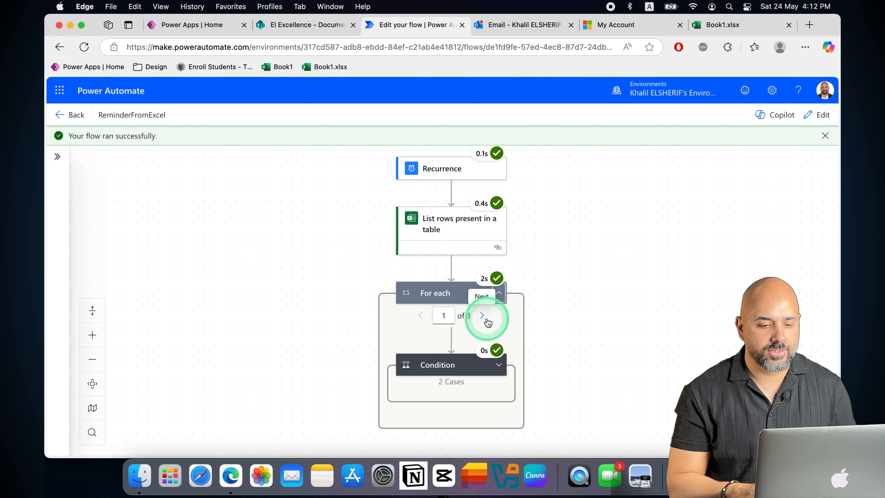
left_click(483, 317)
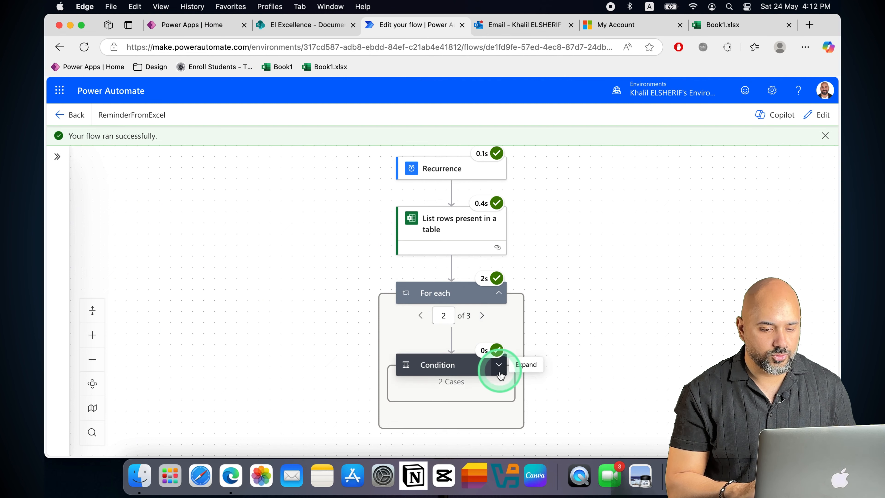
left_click(499, 364)
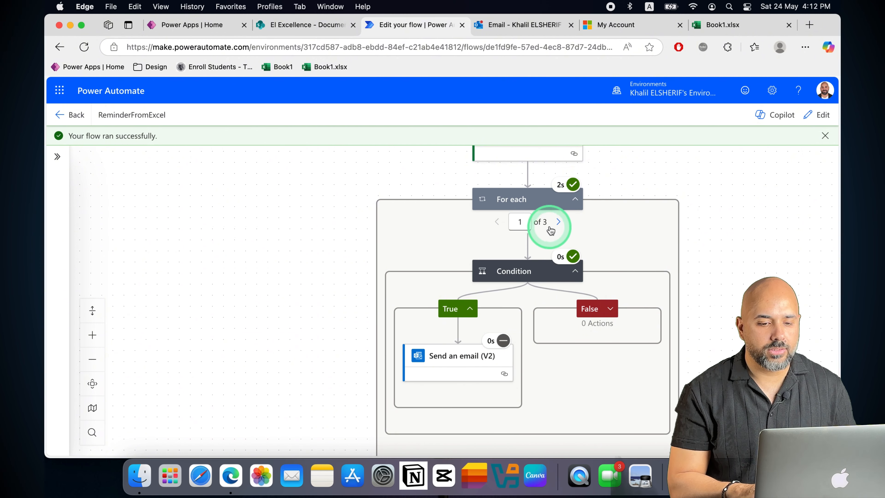
left_click(558, 222)
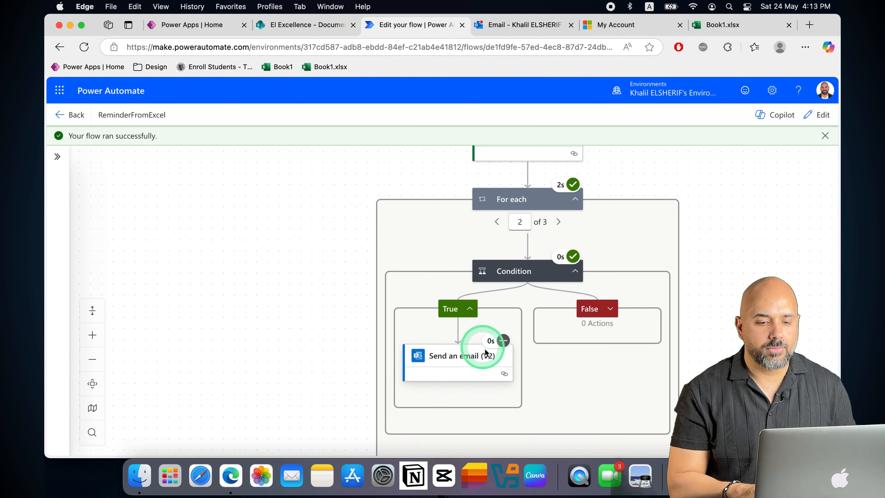
left_click(558, 222)
left_click(566, 260)
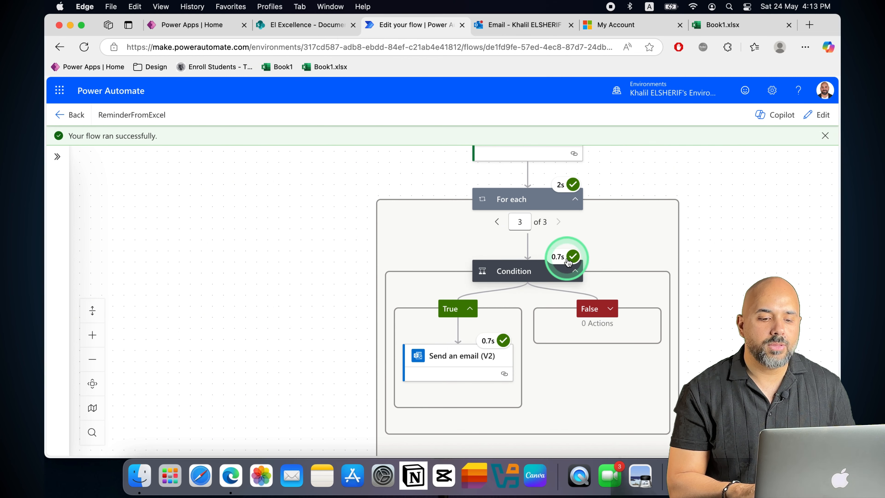
Step: Check the Note3 reminder in Outlook against its row in Book1.xlsx, and review the flow run in Power Automate again
left_click(505, 26)
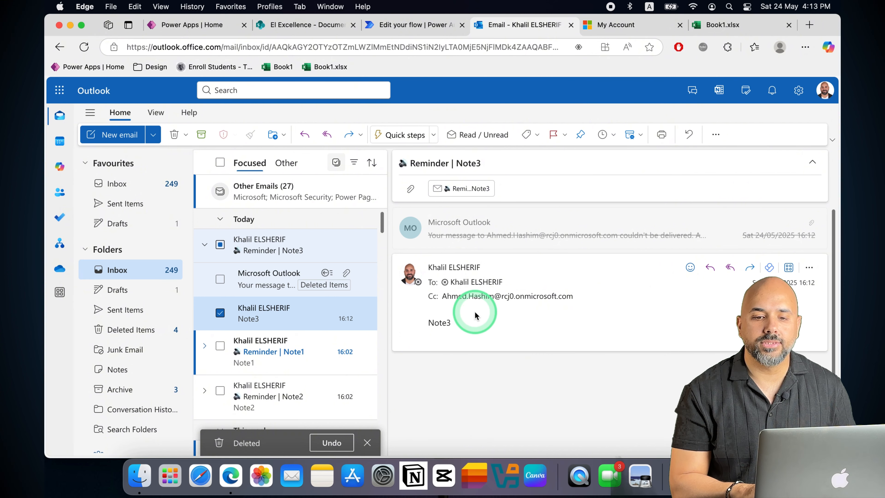
left_click(729, 27)
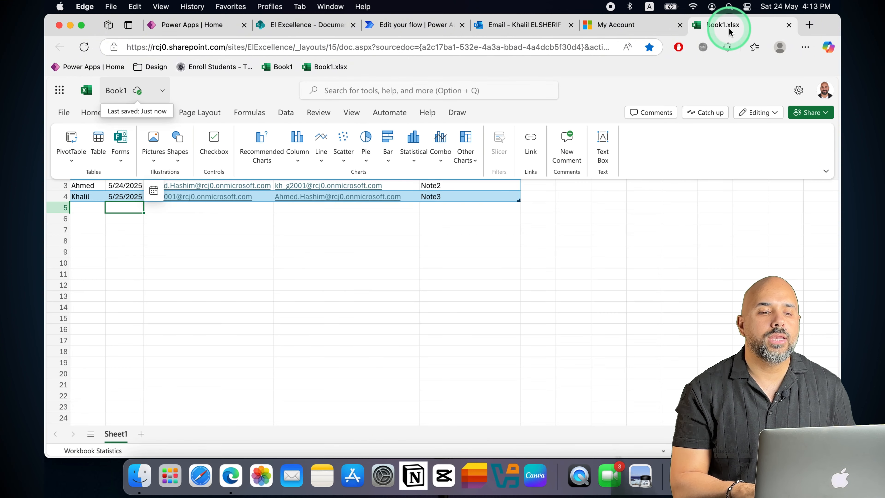
left_click(406, 25)
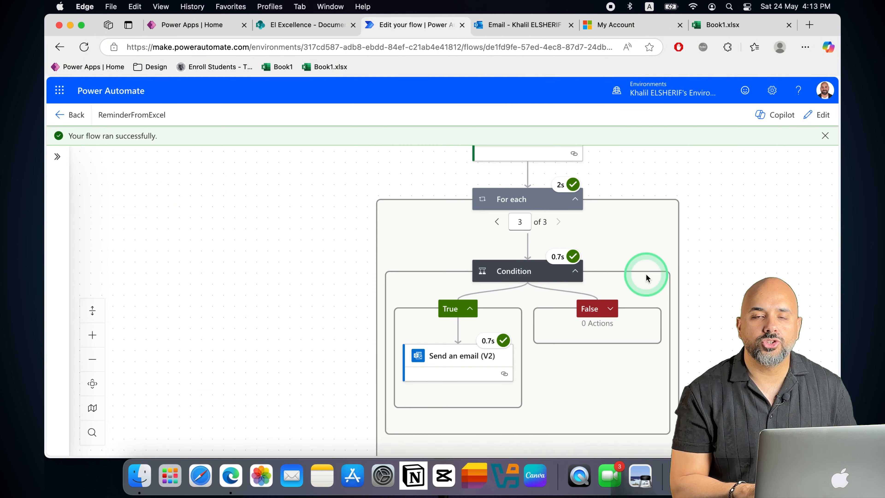
scroll(685, 240, "down", 2)
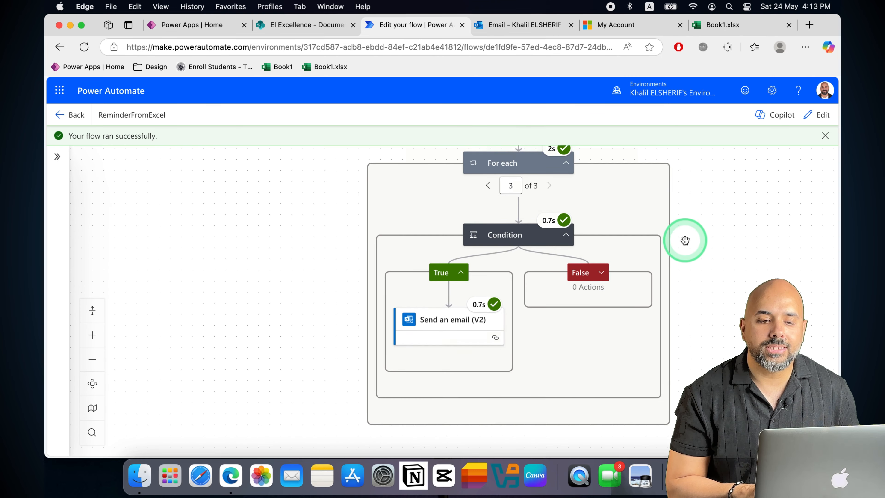
scroll(685, 240, "up", 5)
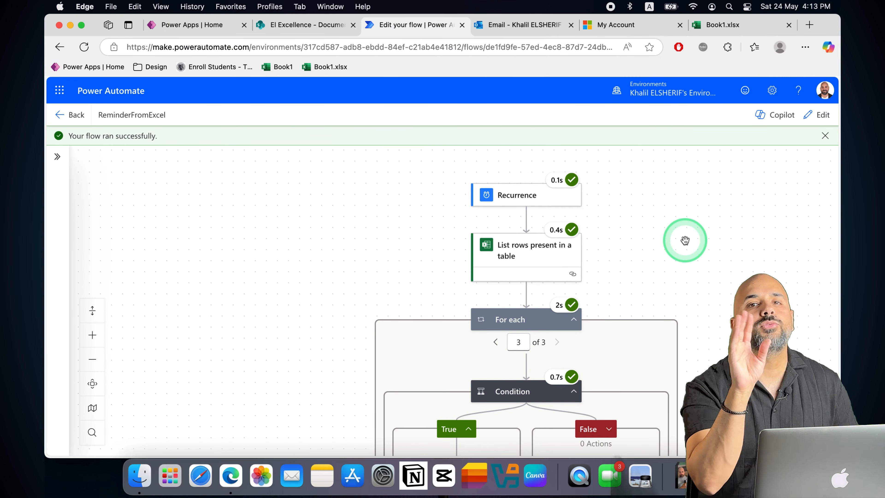